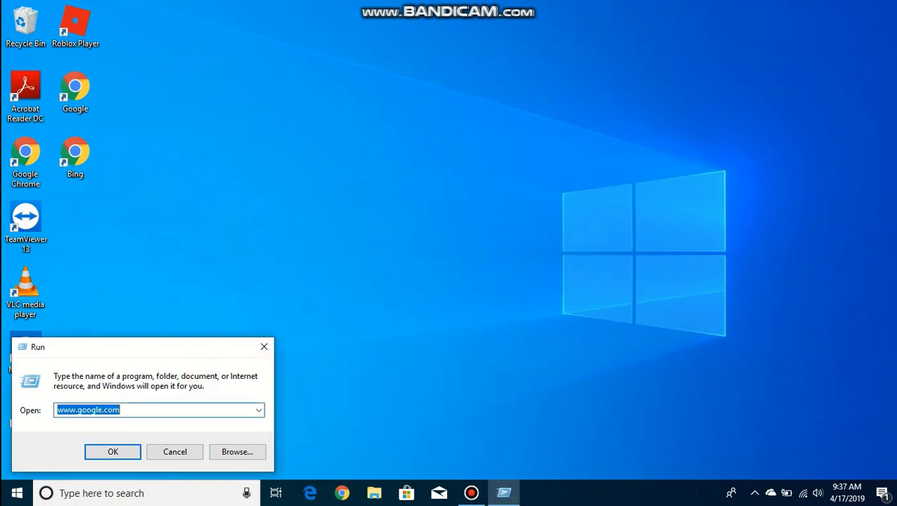
key("BackSpace")
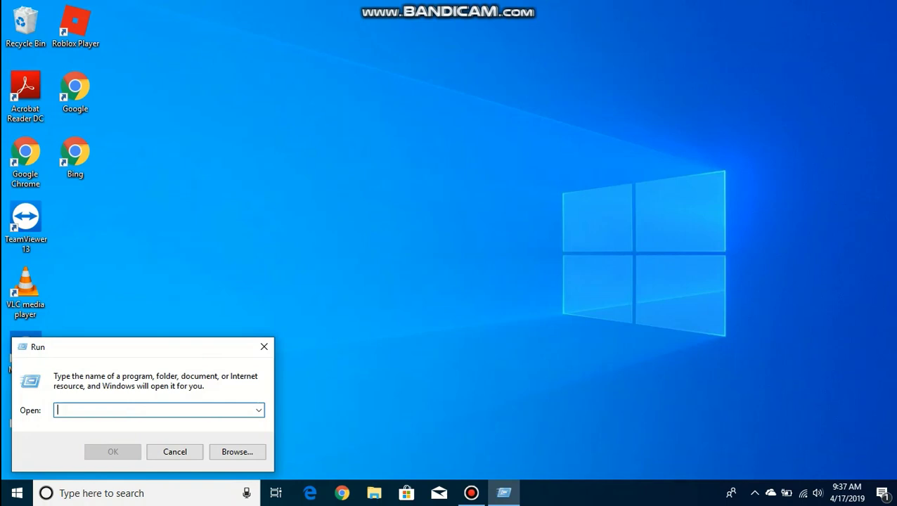
type("wwww")
key("BackSpace")
key("BackSpace")
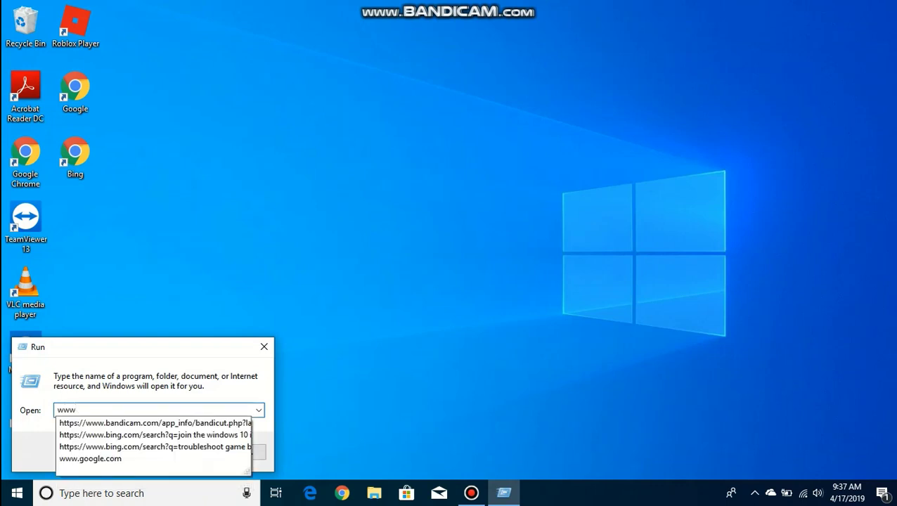
type(".google")
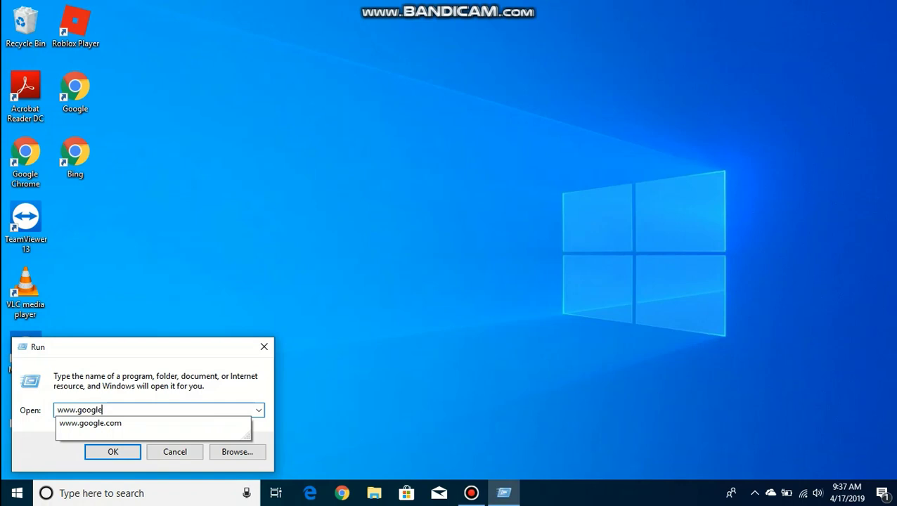
type(".com")
key("Return")
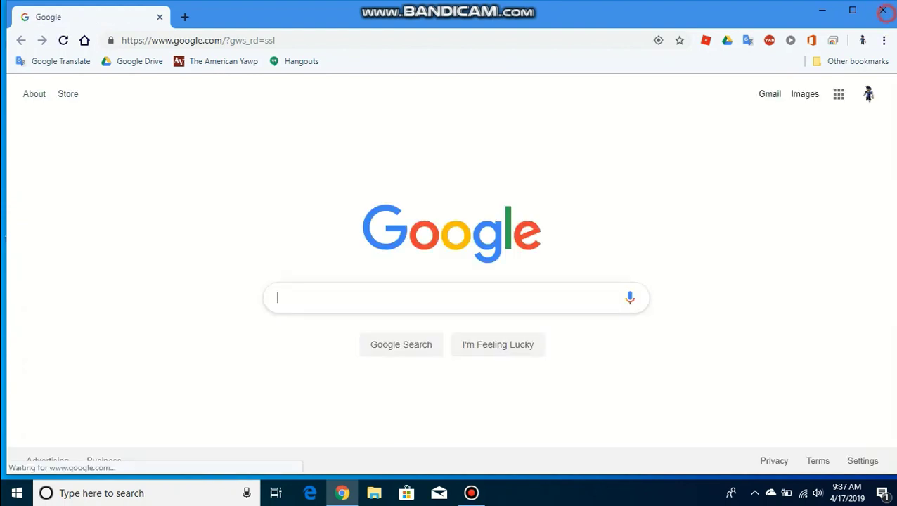
left_click(883, 10)
- Search Windows for "run", open the Run dialog and close it without entering anything
left_click(179, 494)
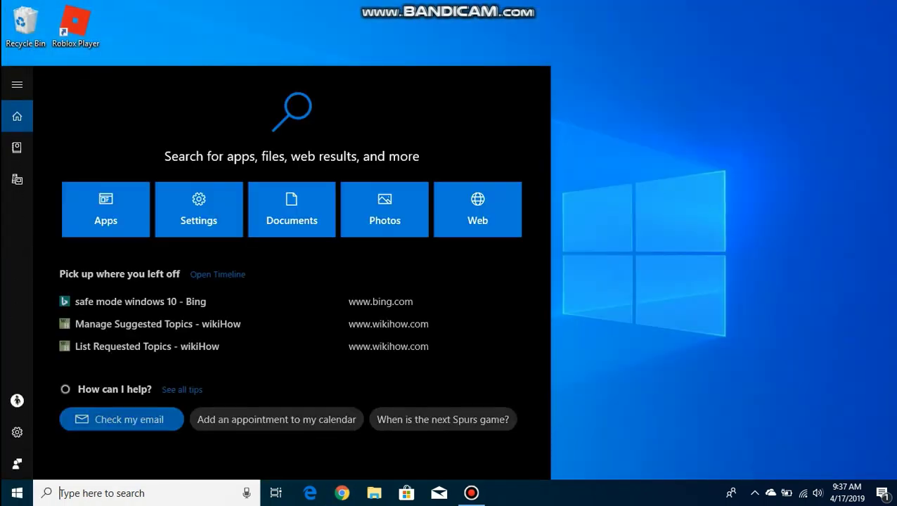
type("run")
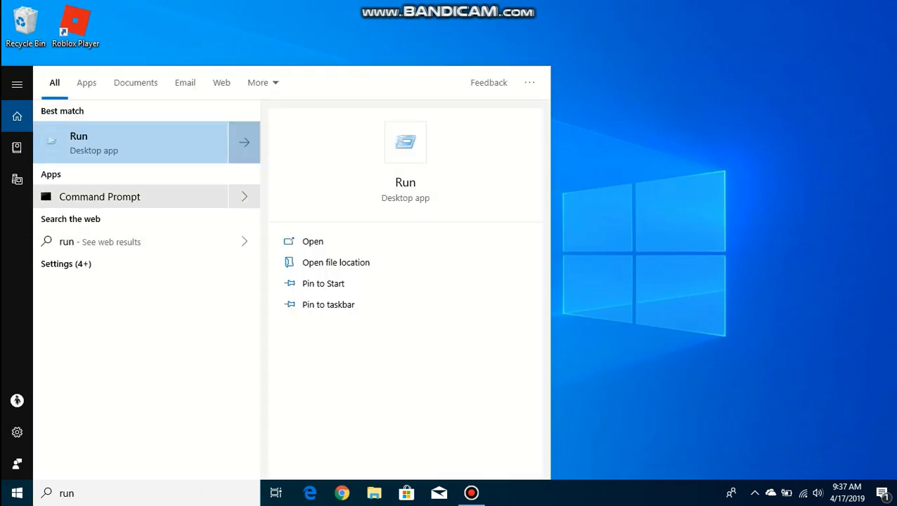
left_click(310, 241)
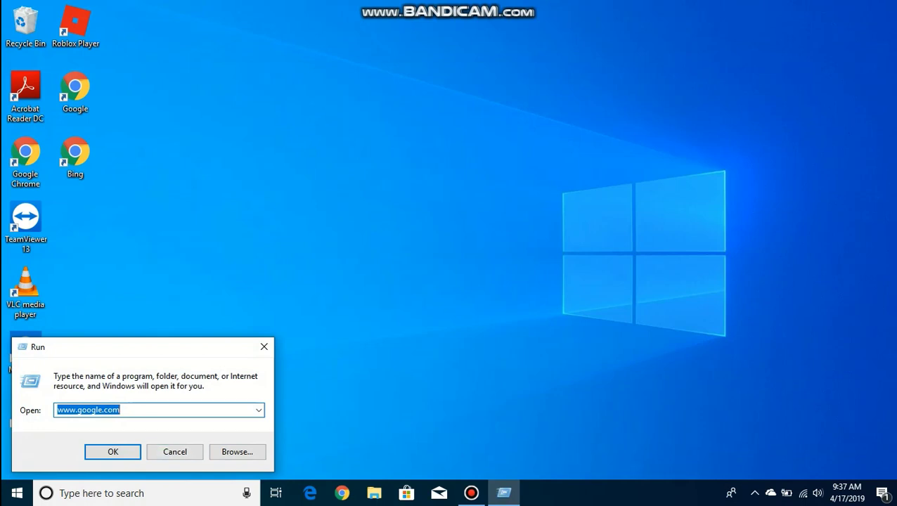
left_click(263, 346)
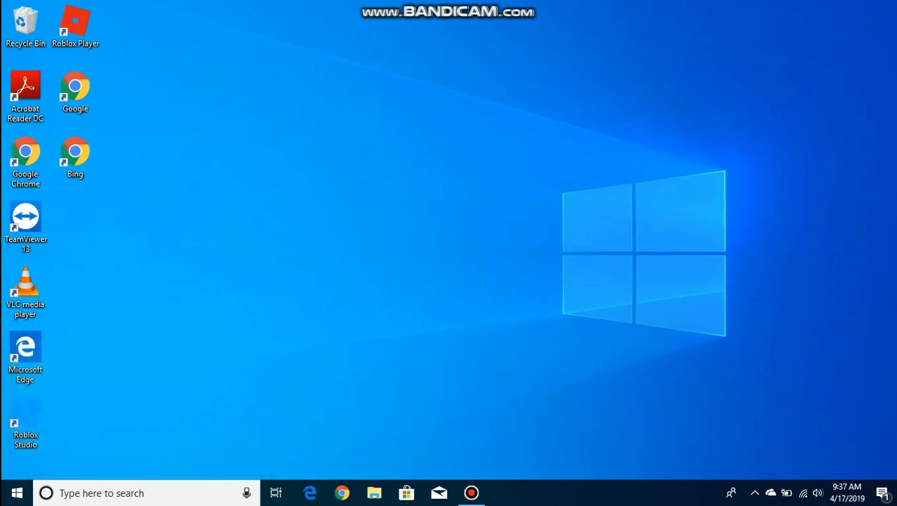
- Search Windows for the Magnifier desktop app and launch it
left_click(167, 498)
type("mag")
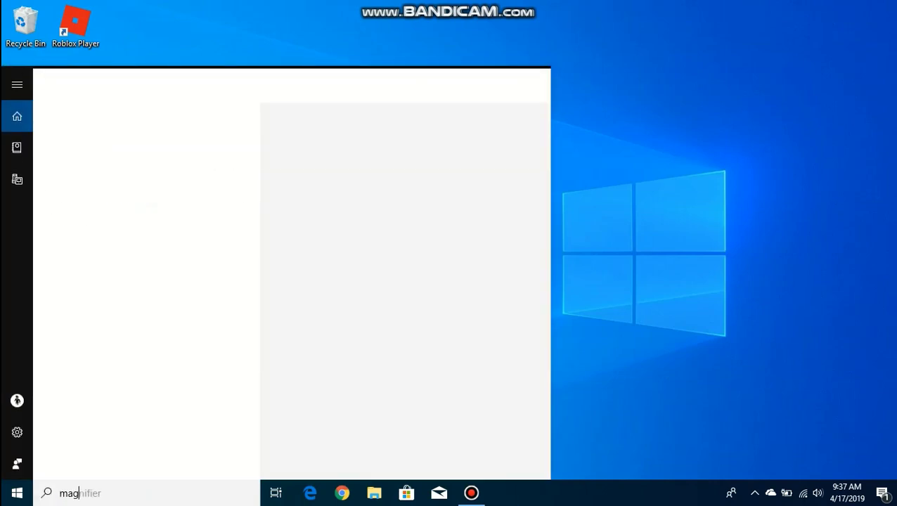
type("nifirer")
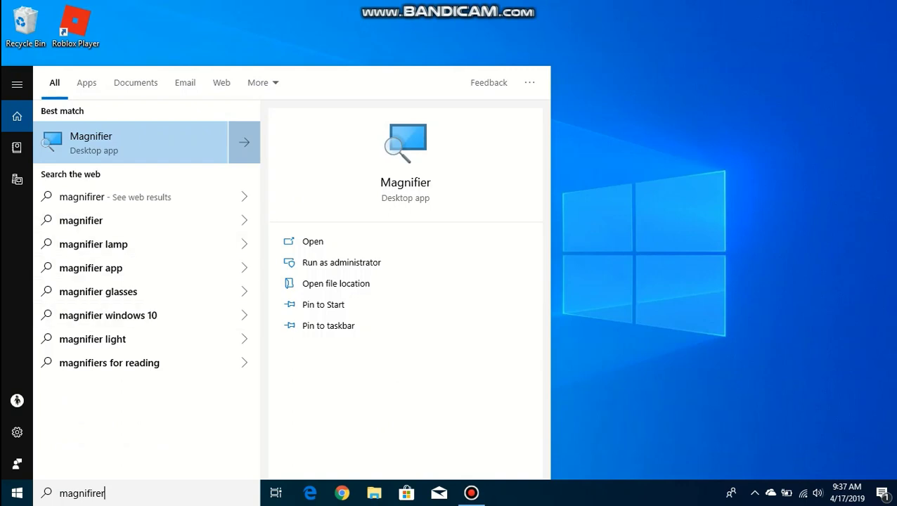
left_click(187, 158)
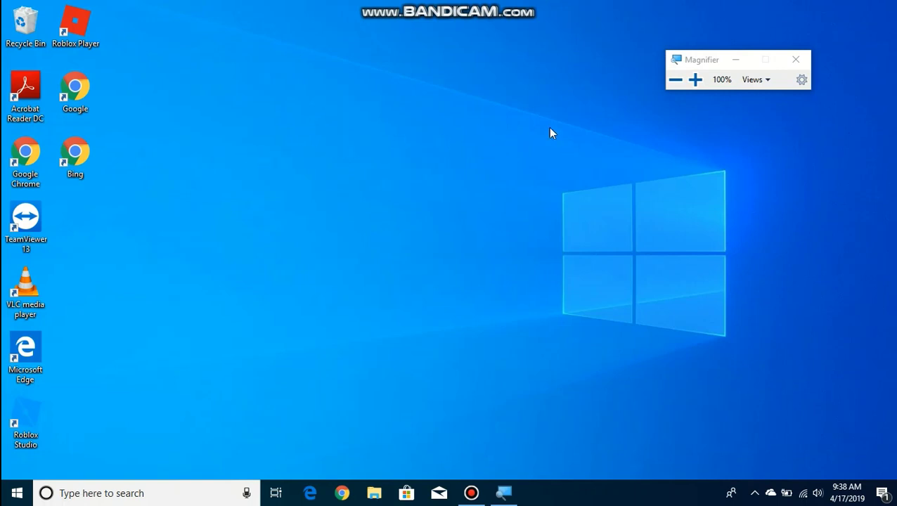
- Zoom in on the Magnifier toolbar in full-screen view, several levels above 100%
left_click(695, 79)
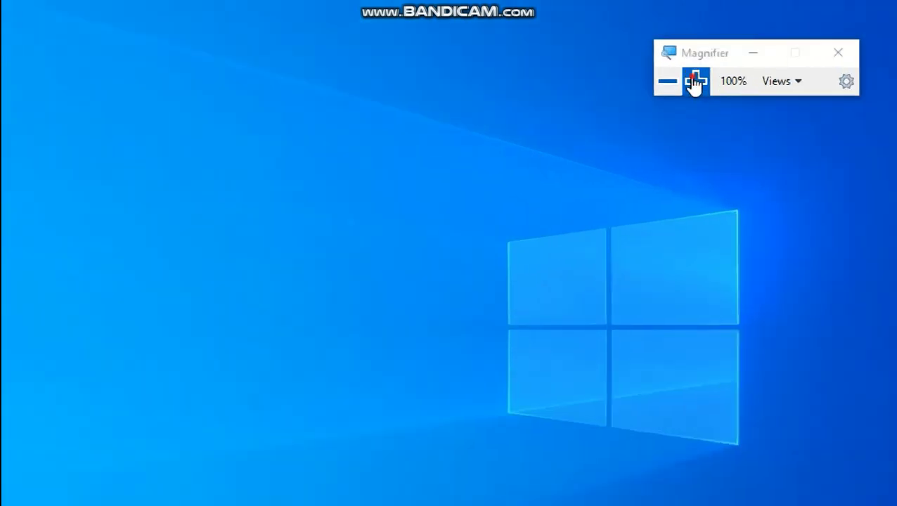
left_click(695, 80)
left_click(694, 79)
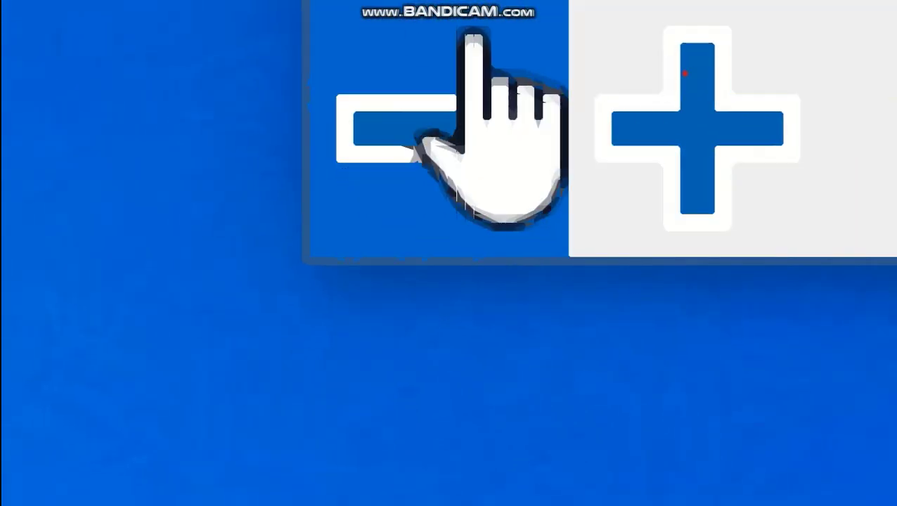
- Zoom Magnifier back out to 100% and close it
left_click(415, 42)
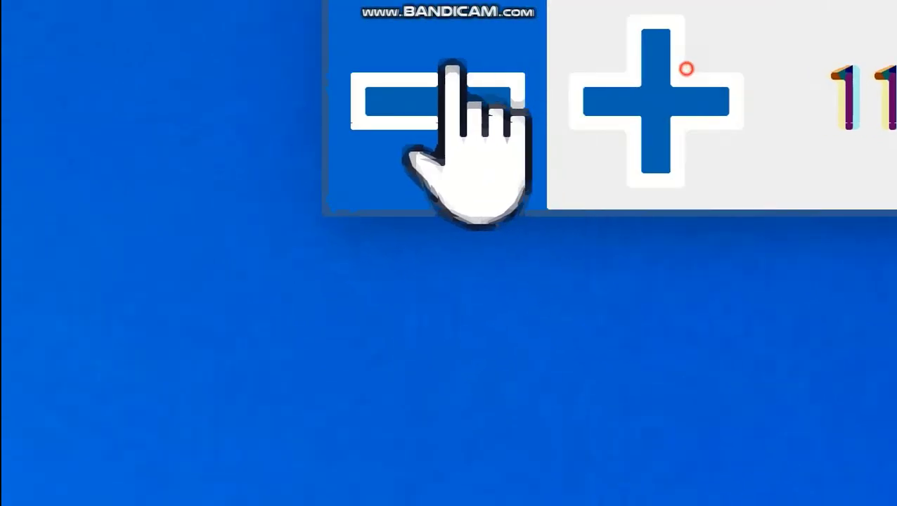
left_click(450, 74)
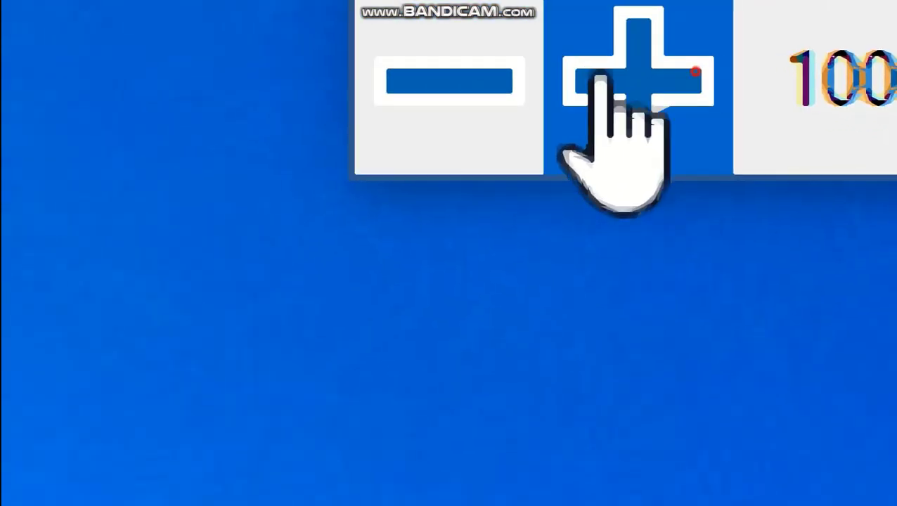
left_click(496, 71)
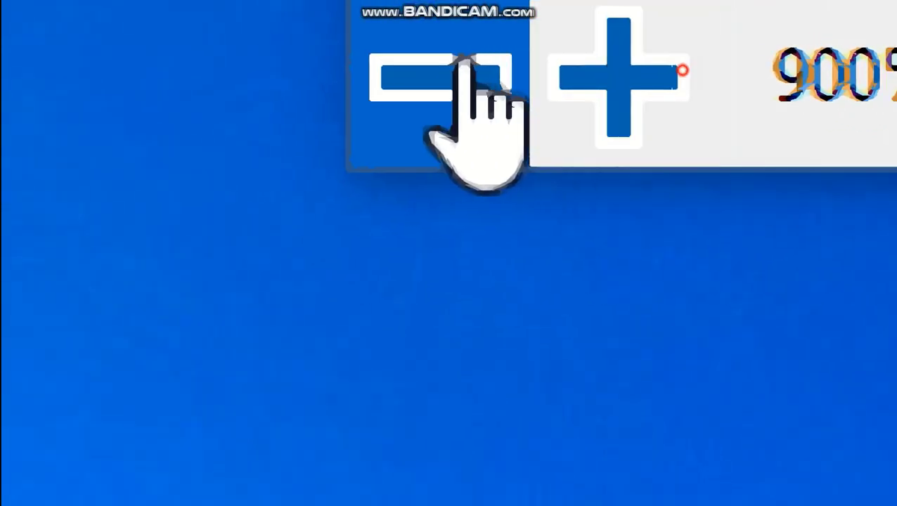
left_click(485, 74)
left_click(502, 76)
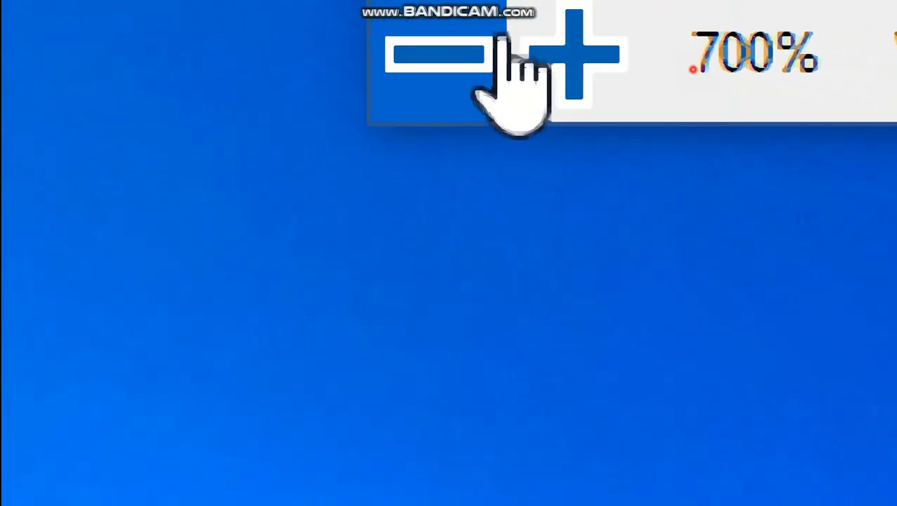
left_click(566, 62)
left_click(573, 60)
left_click(429, 54)
left_click(429, 55)
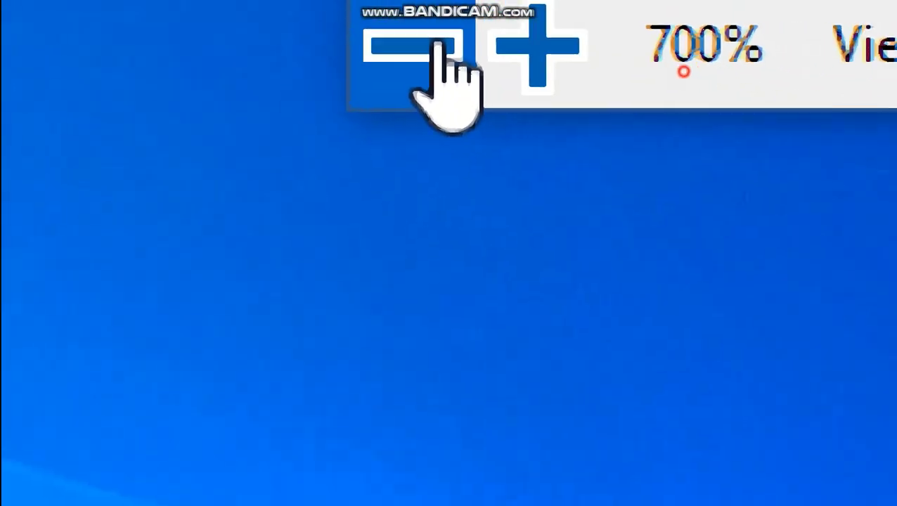
left_click(451, 59)
left_click(451, 60)
left_click(444, 60)
left_click(445, 59)
left_click(444, 60)
left_click(445, 60)
left_click(800, 52)
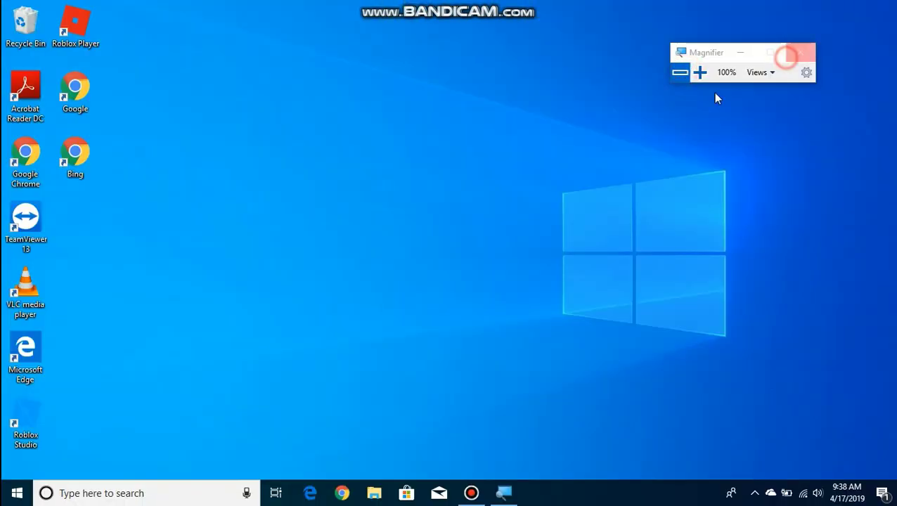
- Find Magnifier again by searching Windows for "mag" and launch it
left_click(105, 493)
type("mag")
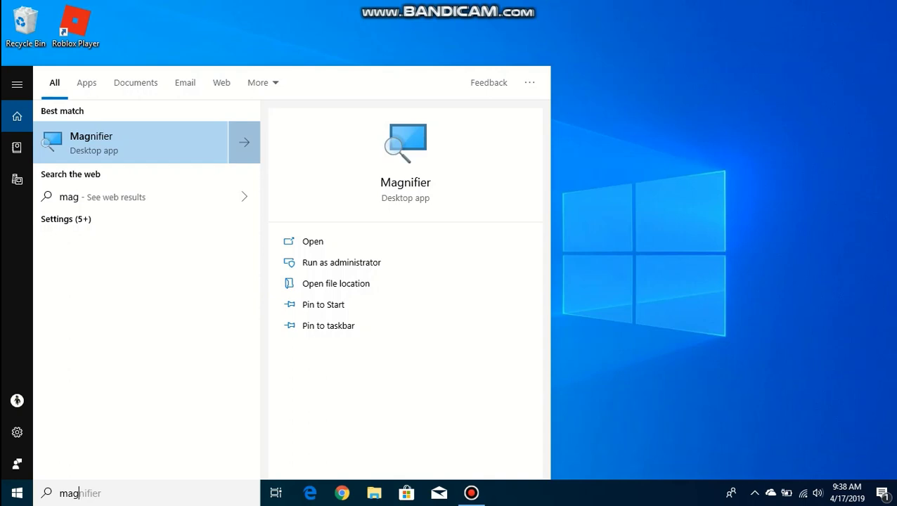
left_click(151, 152)
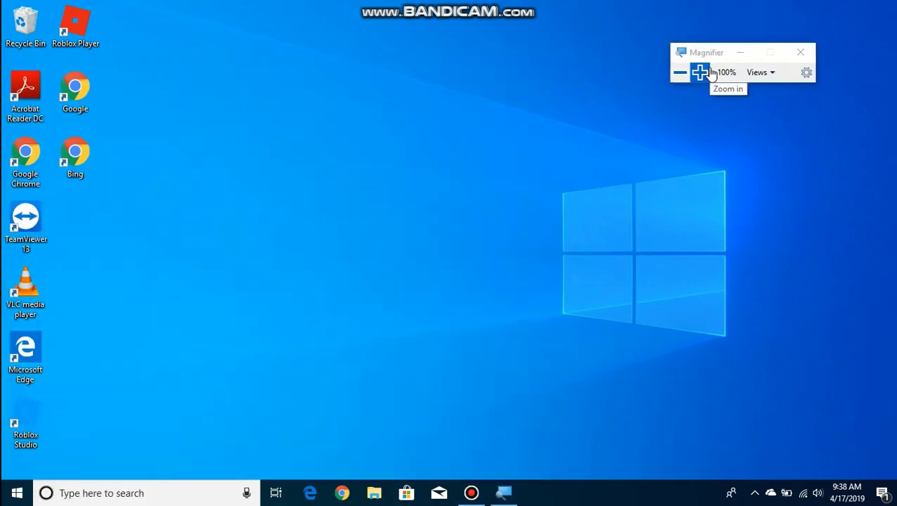
- Zoom in on the desktop with Magnifier, going beyond 700%
left_click(700, 73)
left_click(710, 70)
left_click(710, 71)
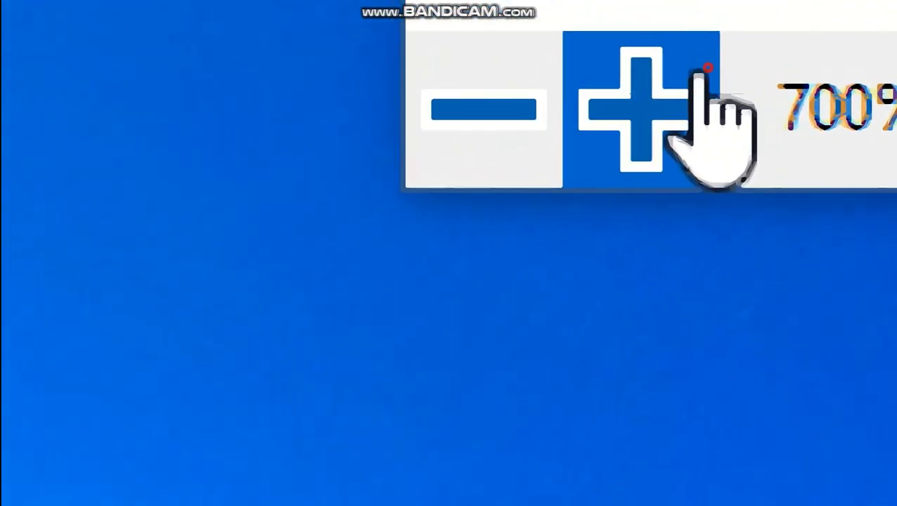
left_click(710, 70)
left_click(710, 70)
left_click(524, 160)
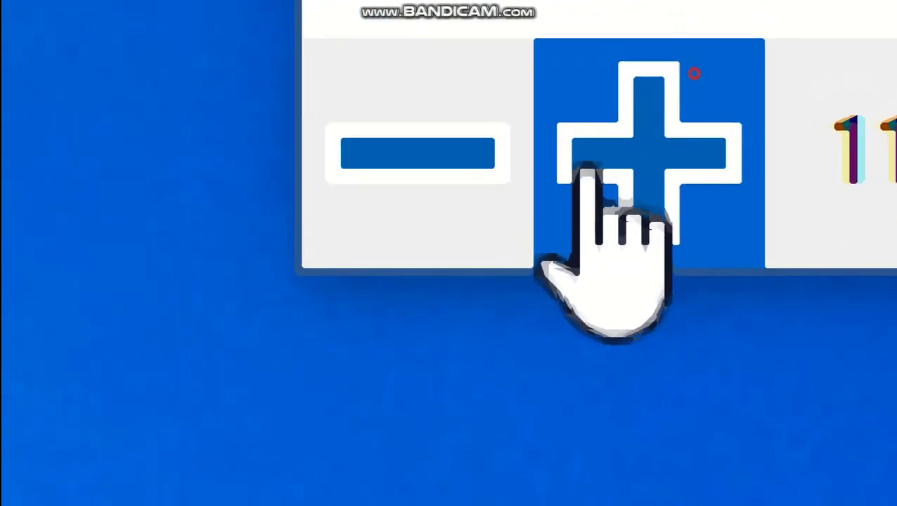
left_click(587, 175)
- Reduce the Magnifier zoom level step by step to 100%
left_click(444, 160)
left_click(445, 160)
left_click(436, 200)
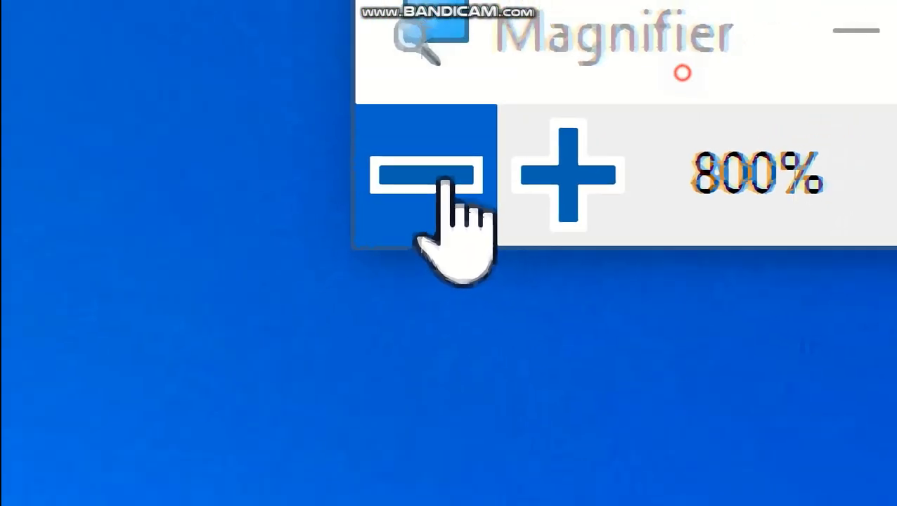
left_click(430, 200)
left_click(453, 184)
left_click(447, 176)
left_click(447, 176)
left_click(447, 176)
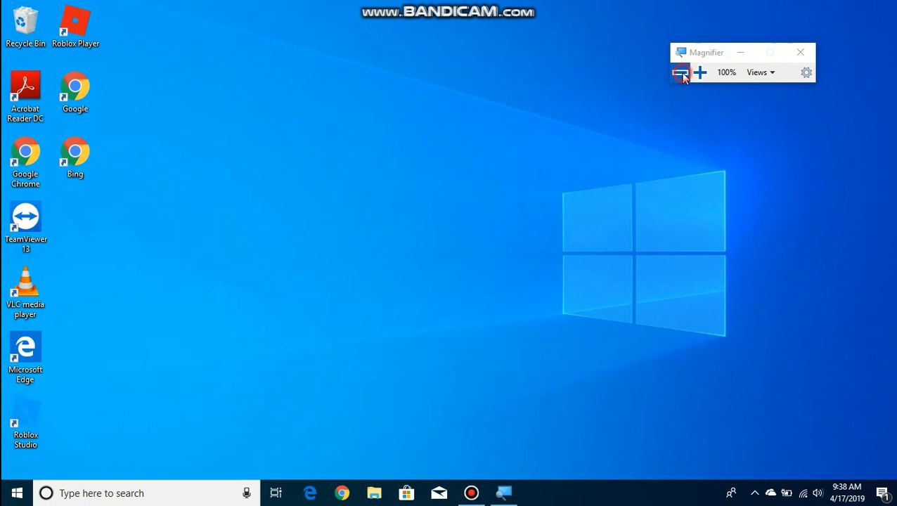
- Open Magnifier's settings page and move the Magnifier toolbar down into the blank area beside the zoom level setting
left_click(757, 73)
left_click(793, 72)
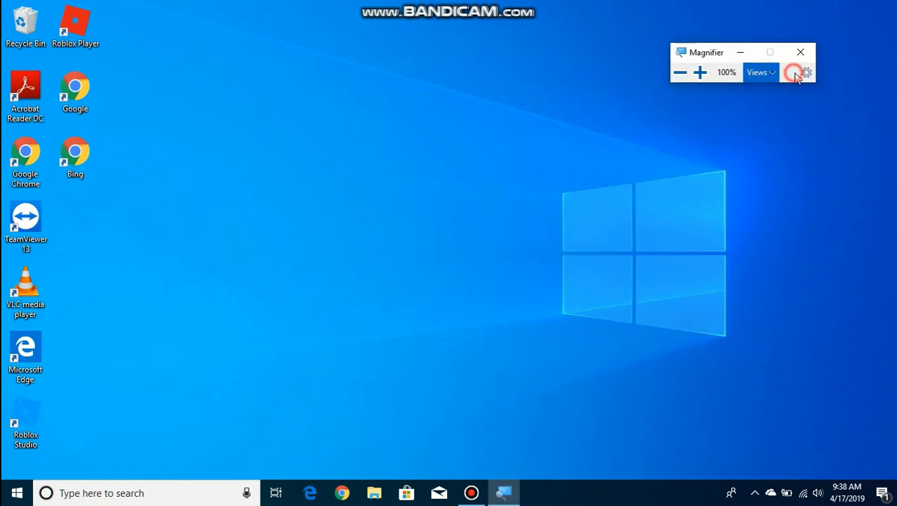
left_click(806, 75)
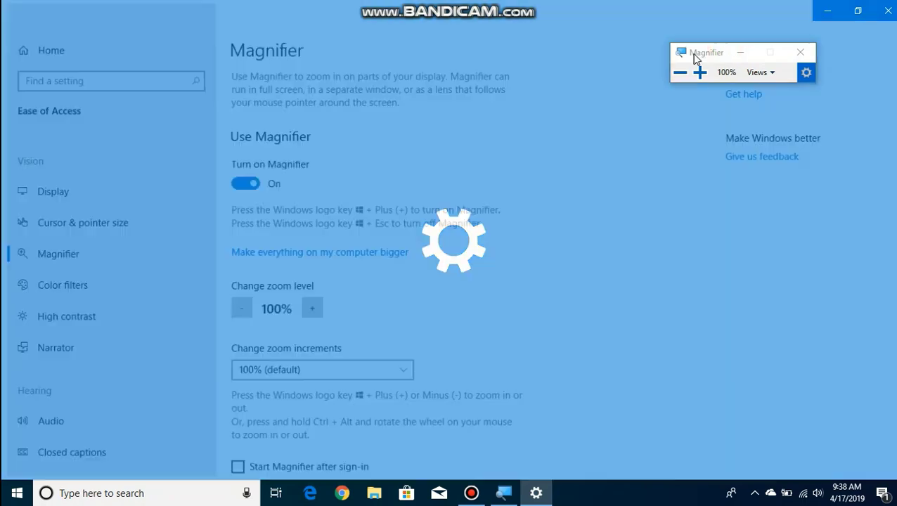
left_click_drag(700, 53, 621, 314)
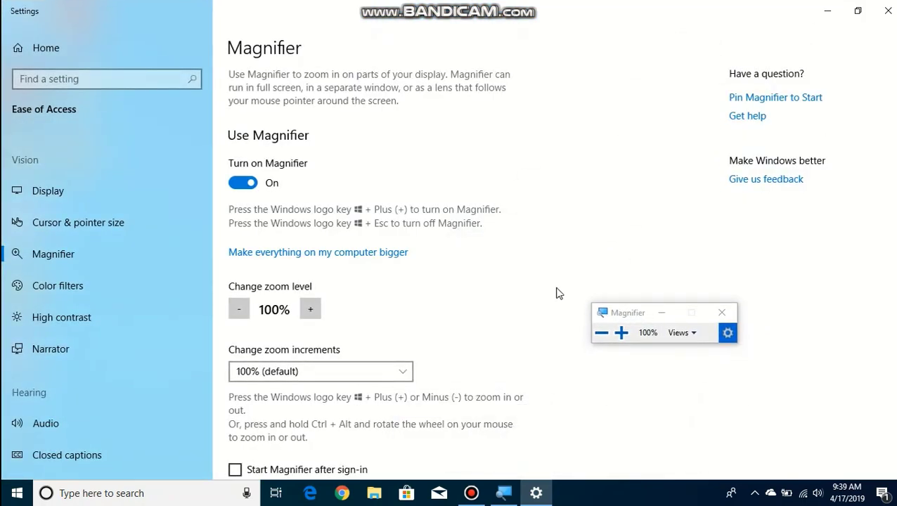
- Move the Magnifier toolbar up beside the feedback link, and close both Settings and Magnifier
left_click(310, 309)
left_click(171, 312)
left_click_drag(625, 313, 691, 151)
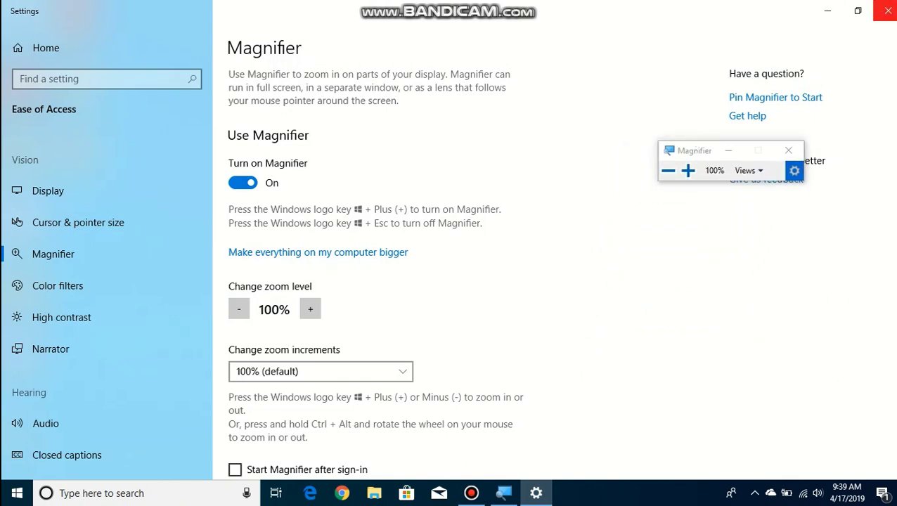
left_click(888, 11)
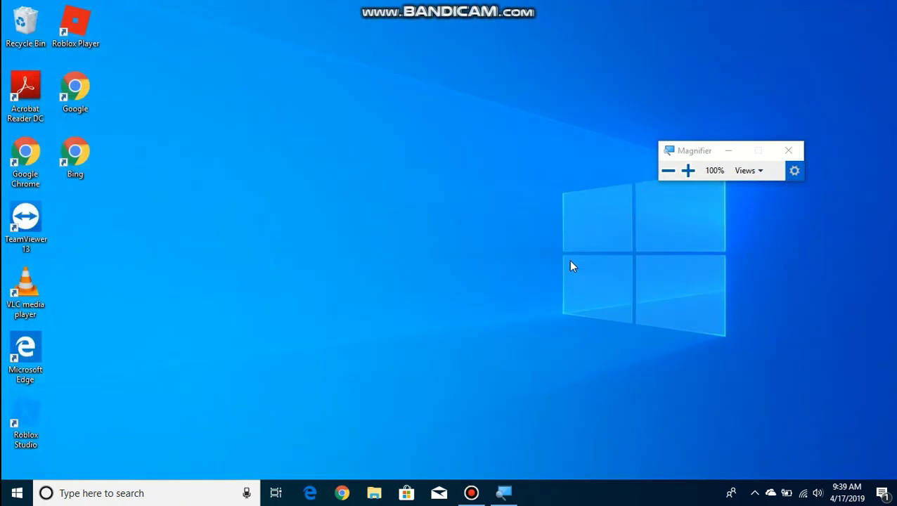
left_click(790, 151)
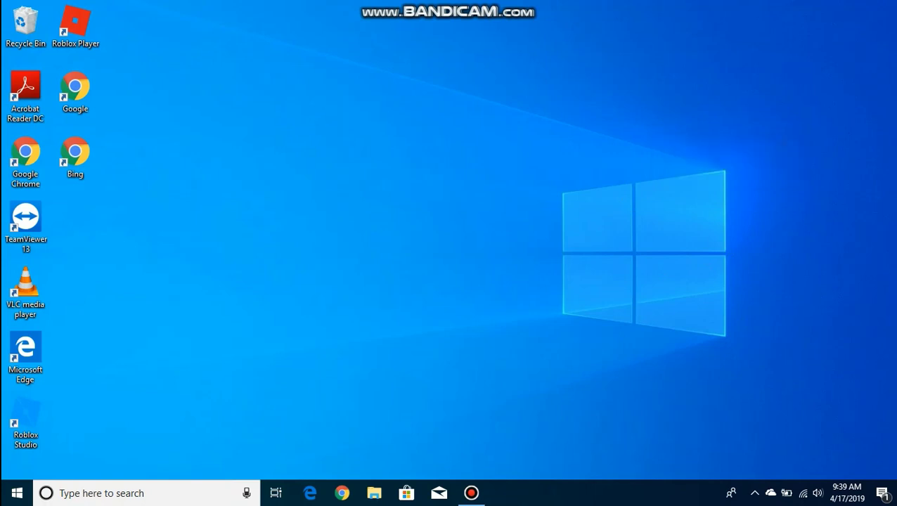
- Turn Magnifier back on and zoom the screen in to about 1000%
key("super+plus")
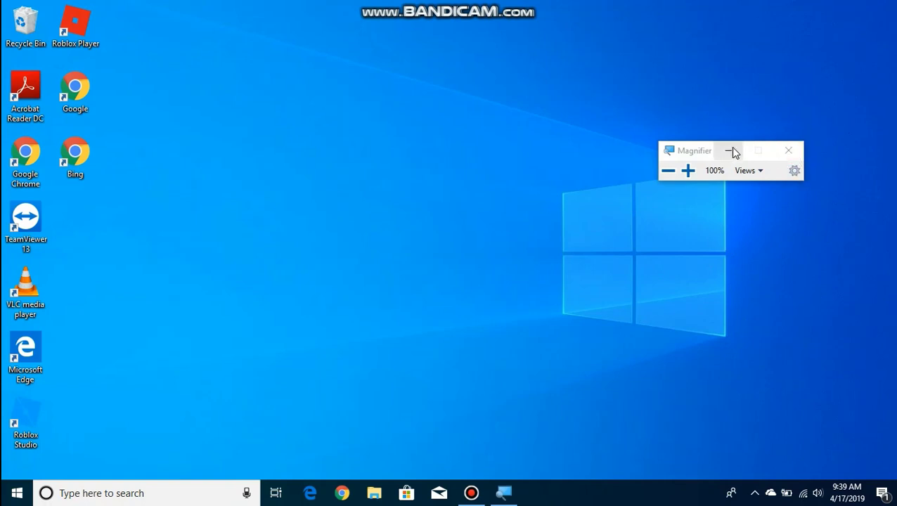
left_click_drag(687, 156, 607, 131)
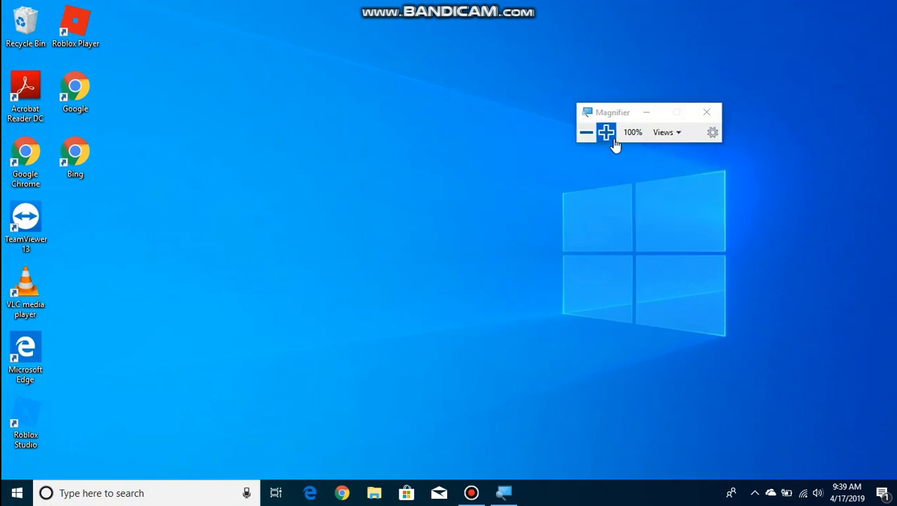
left_click(606, 138)
left_click(608, 135)
left_click(608, 135)
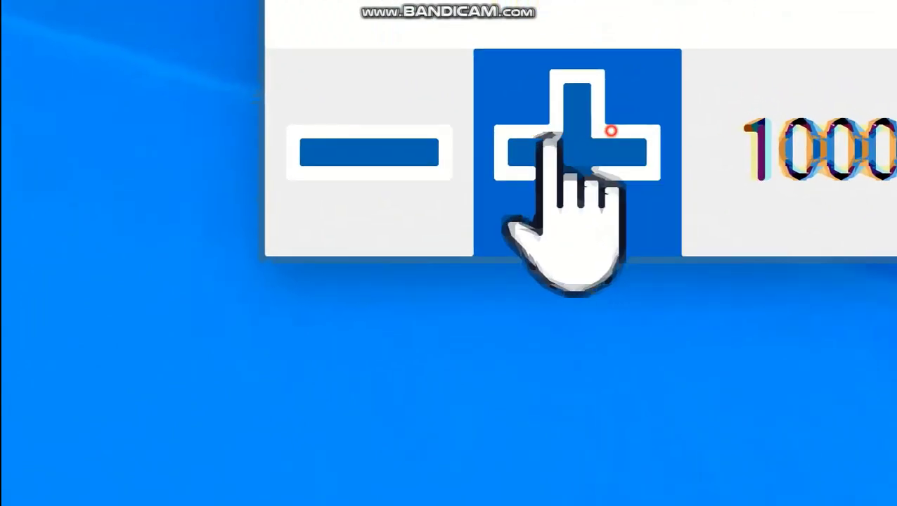
left_click(608, 135)
- Reduce the Magnifier zoom level step by step to 100% and close Magnifier
left_click(588, 135)
left_click(588, 134)
left_click(588, 134)
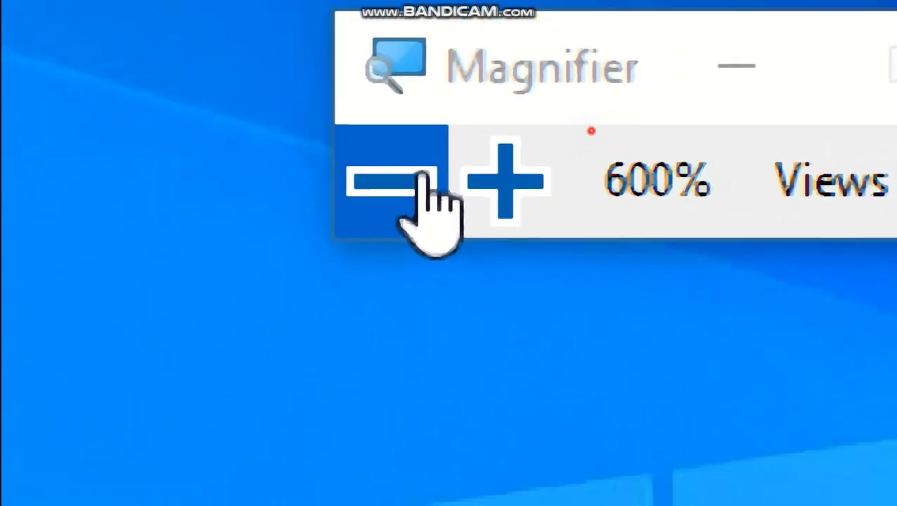
left_click(588, 134)
left_click(587, 134)
left_click(588, 135)
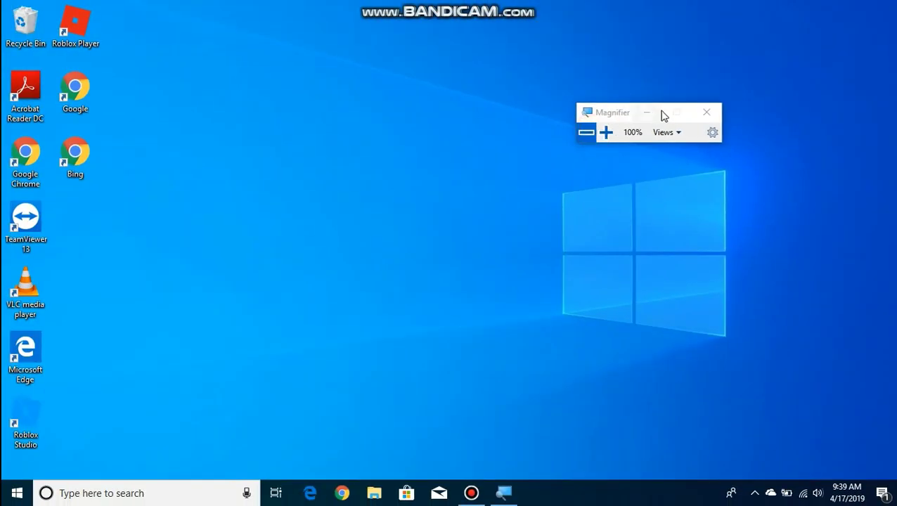
left_click(705, 114)
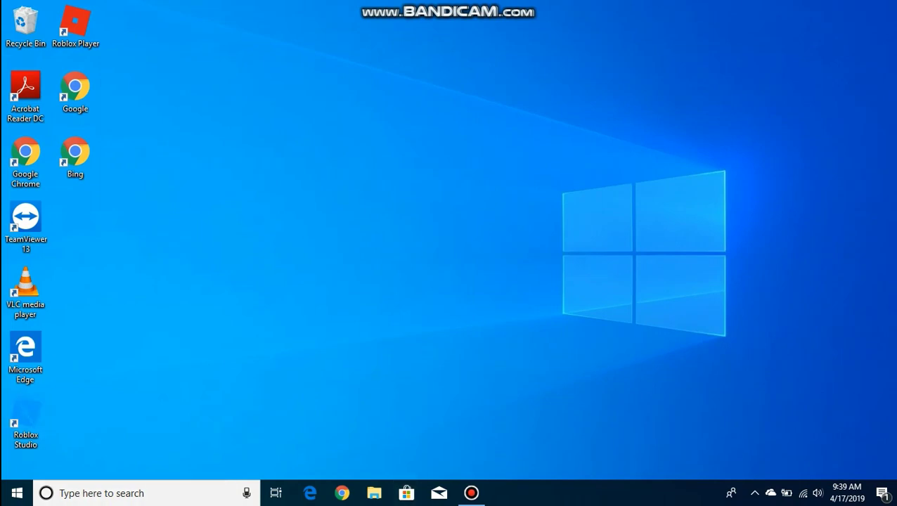
left_click(4, 498)
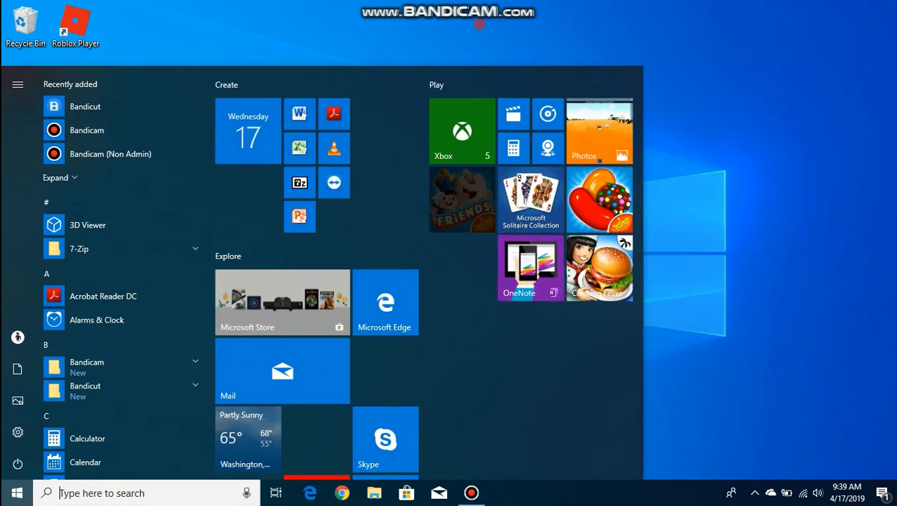
key("Escape")
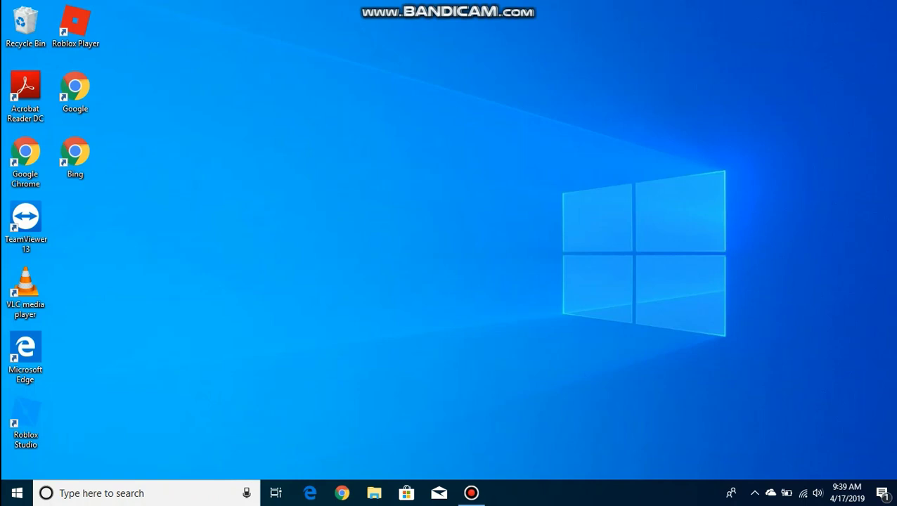
right_click(542, 286)
left_click(598, 214)
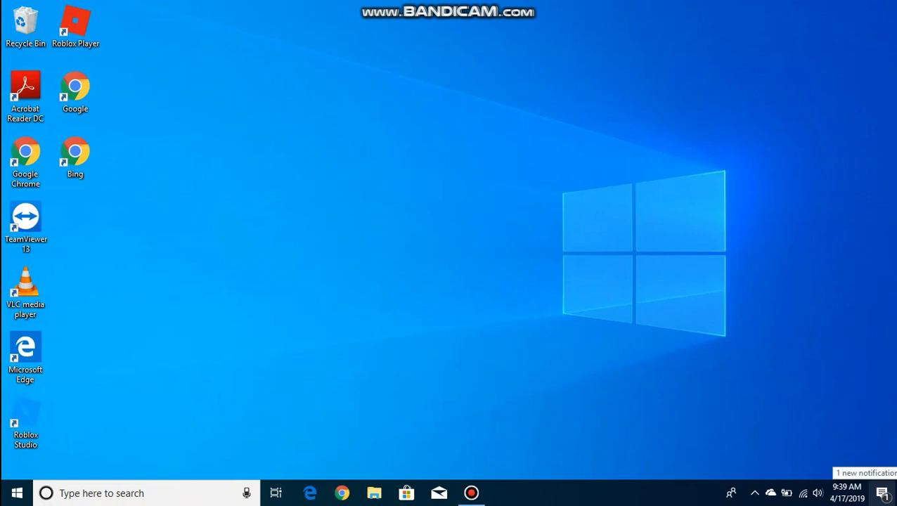
- Search Windows for "sti", open Sticky Notes, and continue with the suggested account on its welcome screen
left_click(199, 496)
type("st")
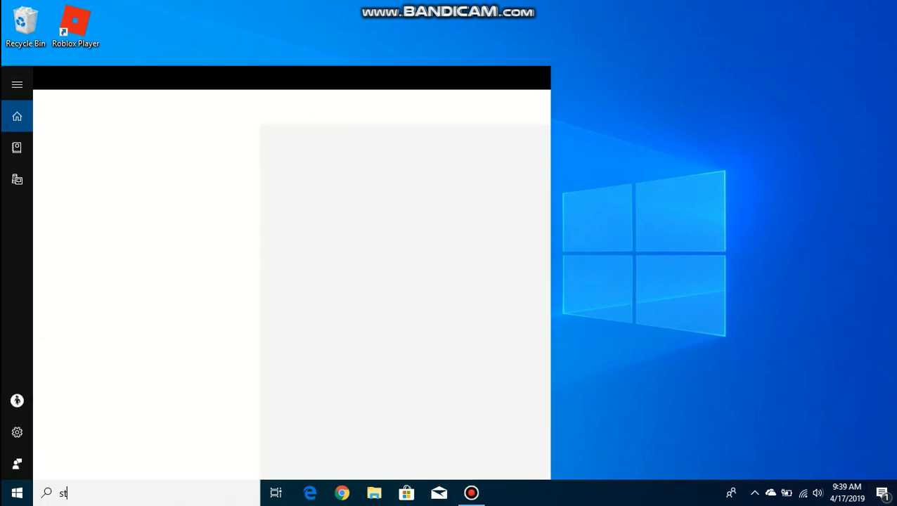
type("i")
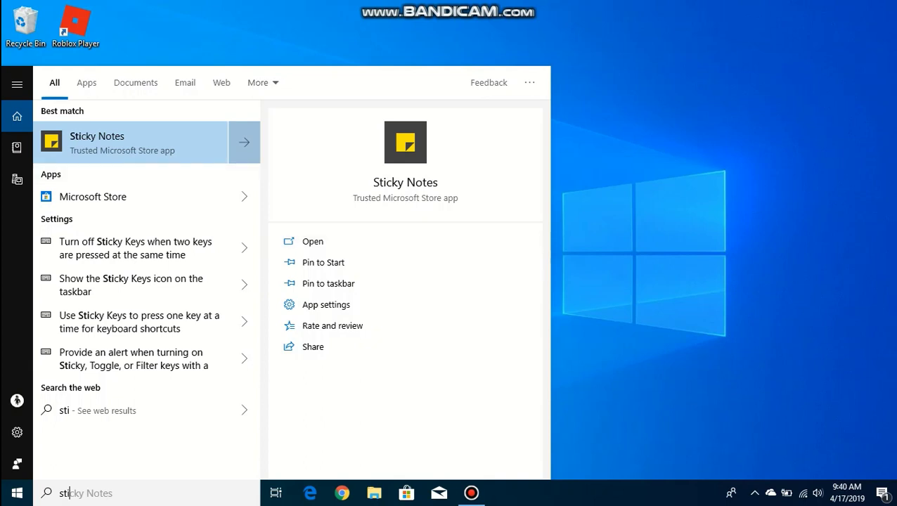
left_click(150, 131)
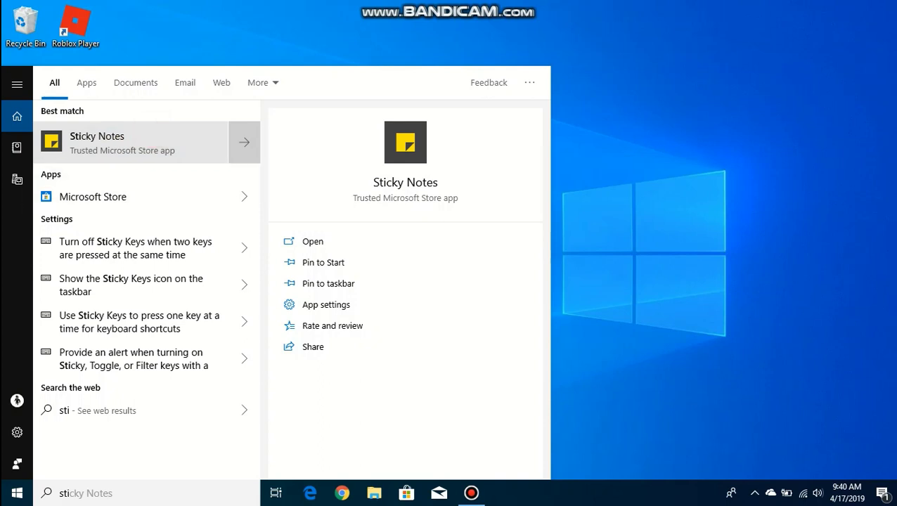
left_click(163, 124)
left_click(166, 134)
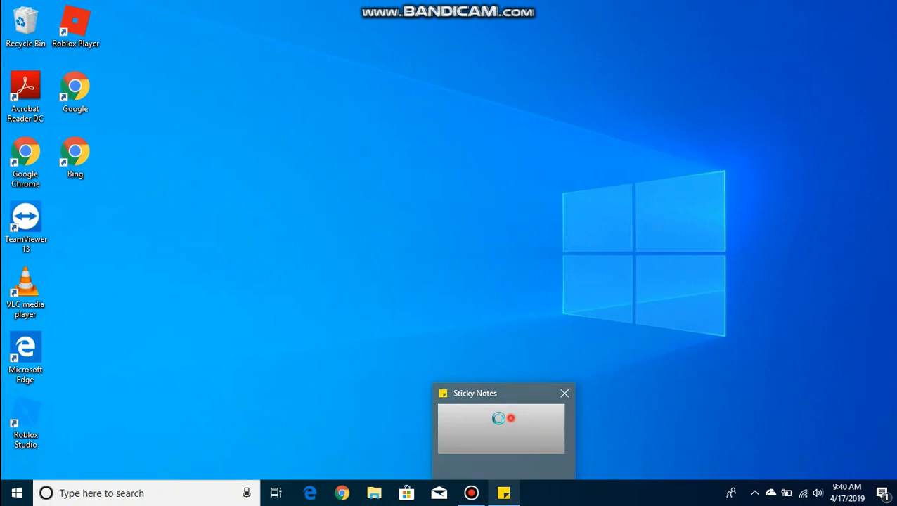
mouse_move(504, 493)
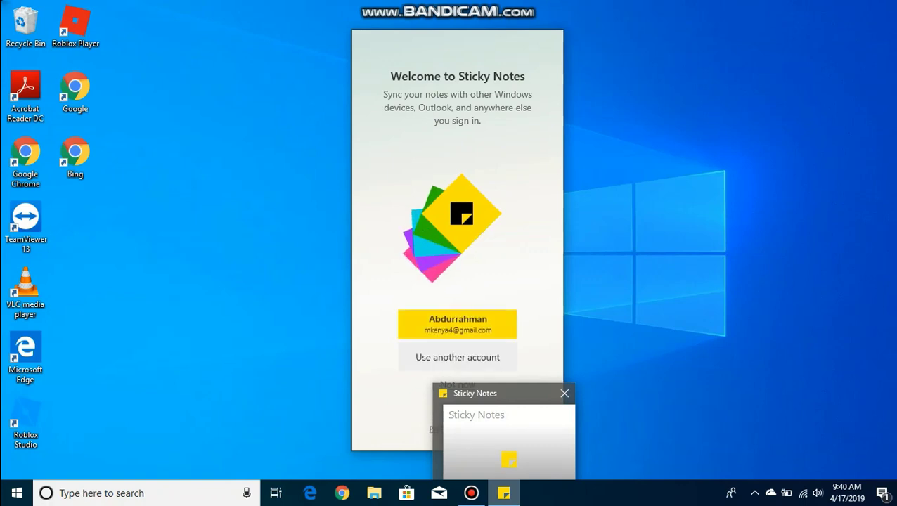
left_click(476, 318)
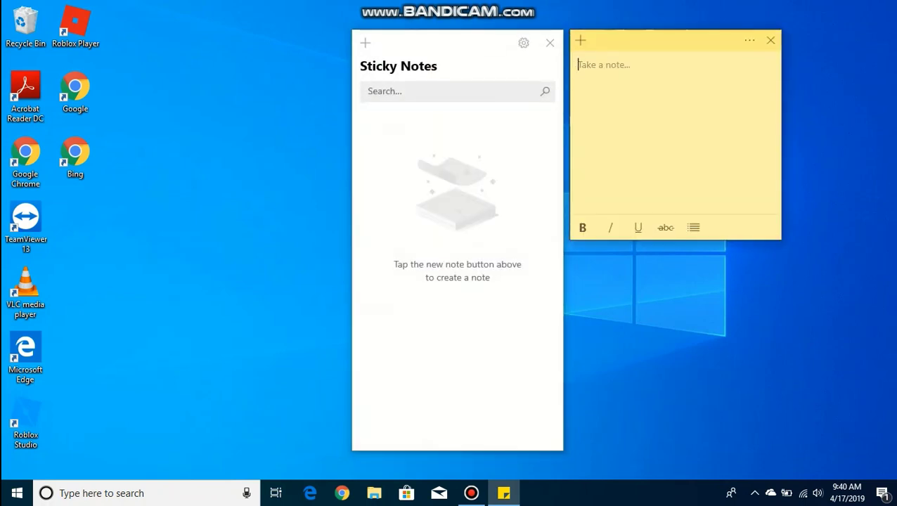
- Move the Sticky Notes list over to the right side of the desktop and the blank yellow note to the left
left_click_drag(490, 43, 798, 57)
left_click(632, 31)
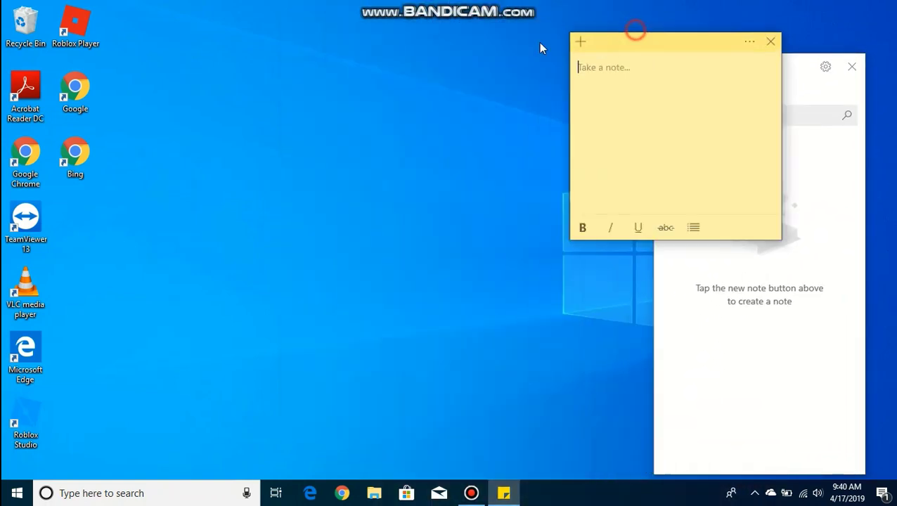
left_click(407, 28)
left_click(619, 30)
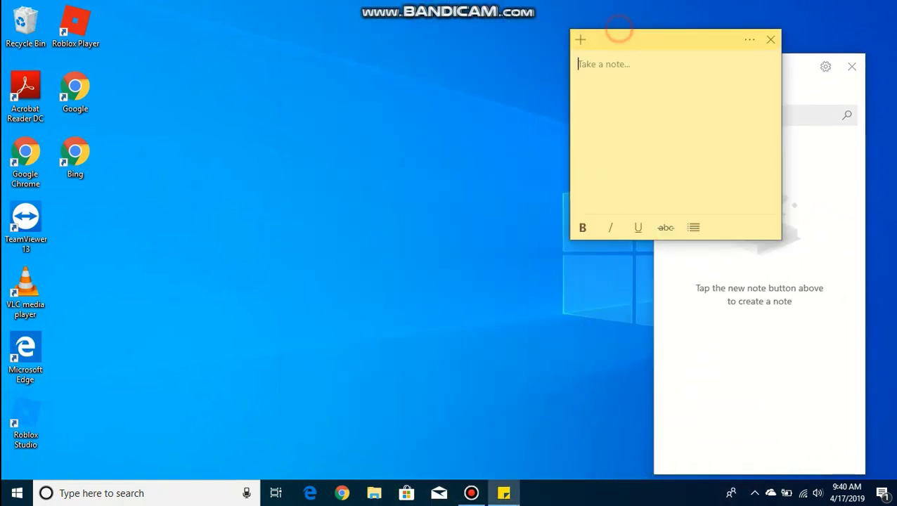
left_click_drag(637, 35, 280, 32)
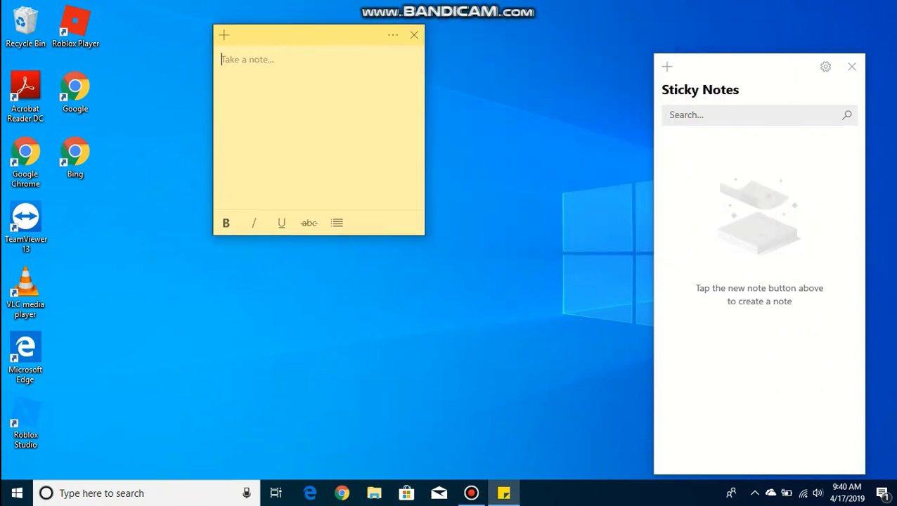
- Write "Hello hello hello hello" in the blank note and close the note
type("Hello hello hello hello")
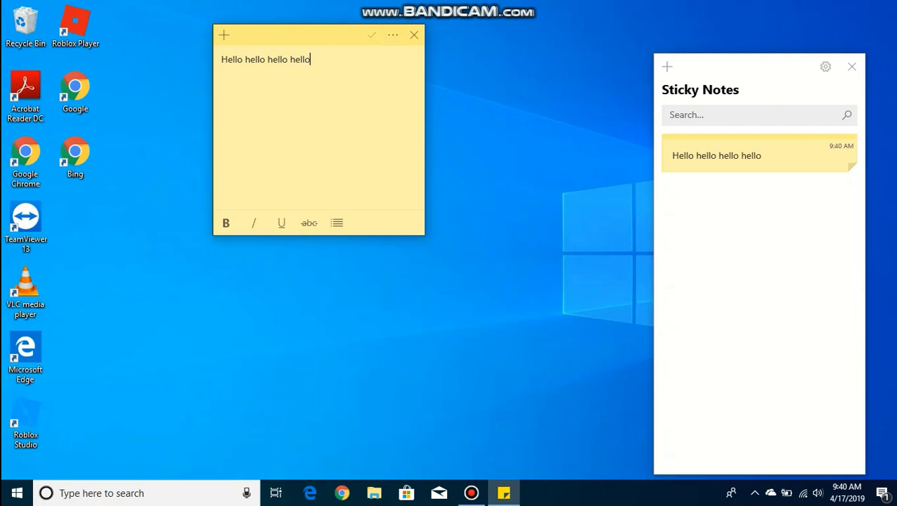
left_click(375, 34)
left_click(413, 35)
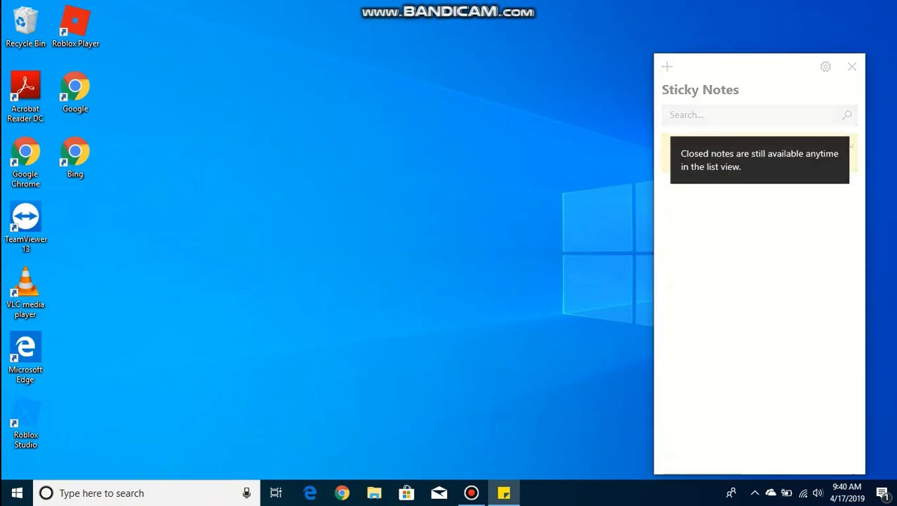
- Start deleting the note from the notes list, choose to keep it instead, and reopen it on the desktop
left_click(781, 227)
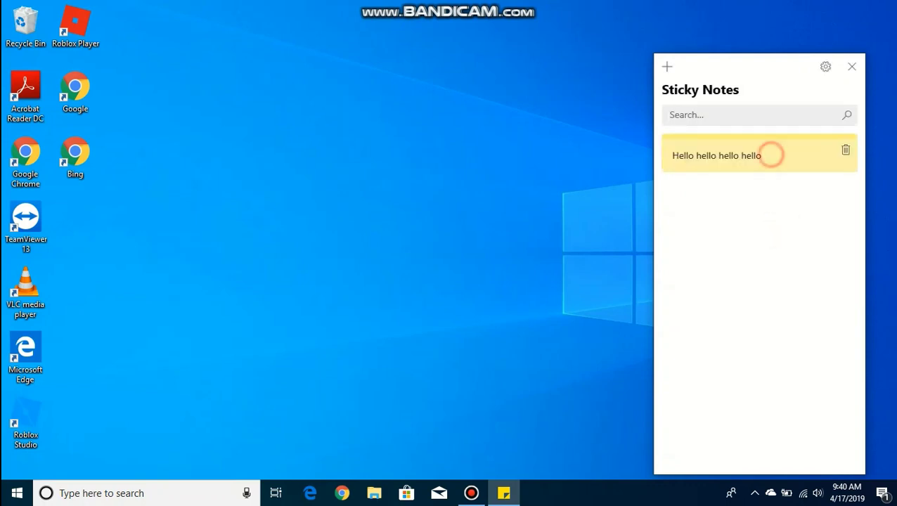
left_click(846, 150)
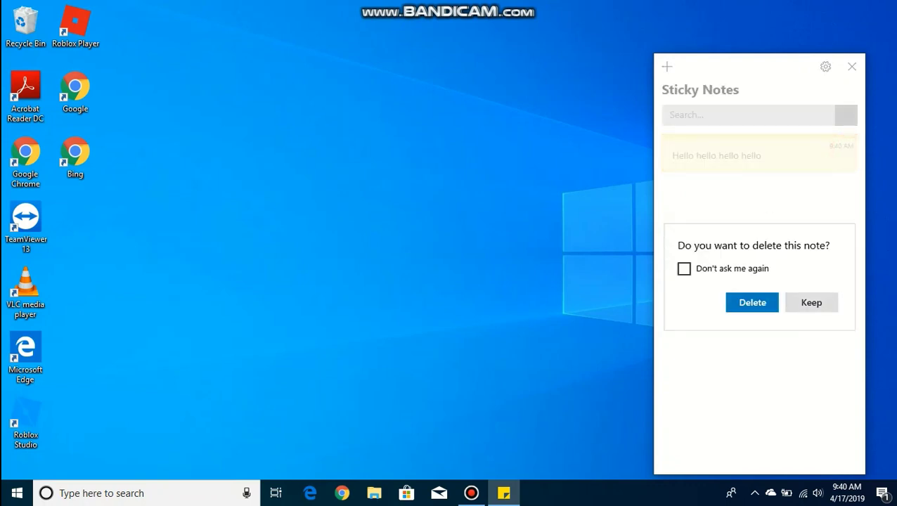
left_click(799, 300)
left_click(747, 141)
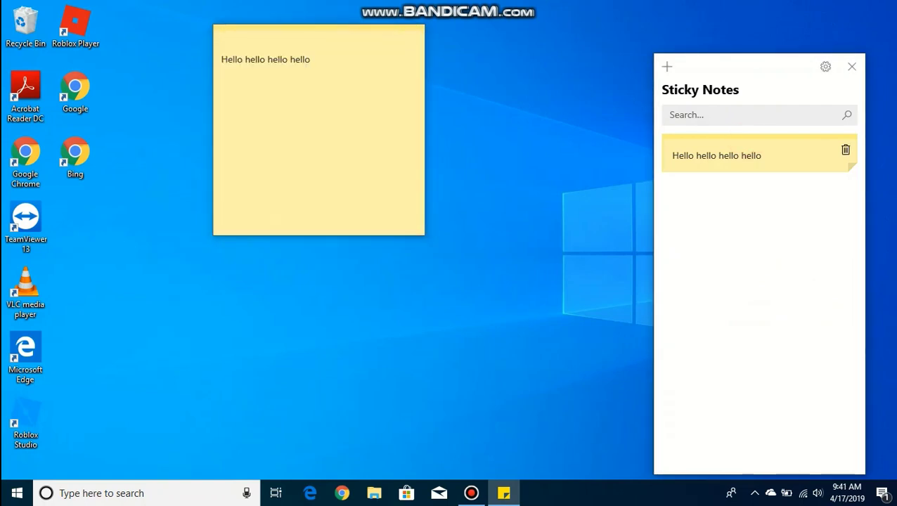
- Delete the "Hello hello hello hello" note from the list, leaving "Don't ask me again" unticked
left_click(843, 149)
left_click(723, 268)
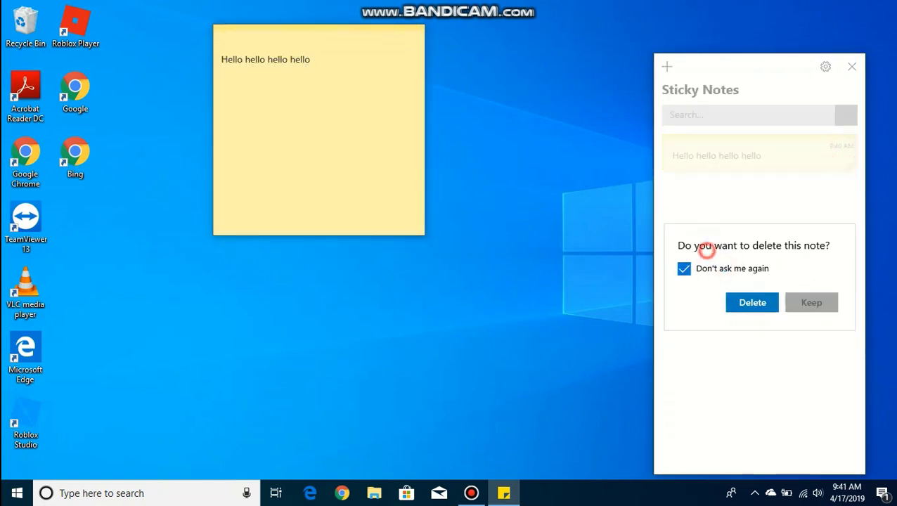
left_click(705, 268)
left_click(746, 303)
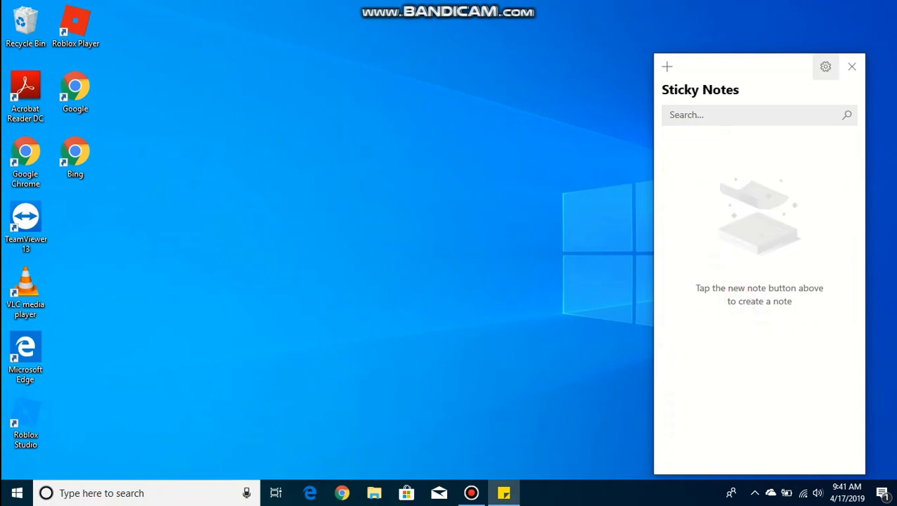
- In the Sticky Notes settings, try the Light color and insights toggle, restore Use my Windows mode and insights off, and return to the list
left_click(825, 66)
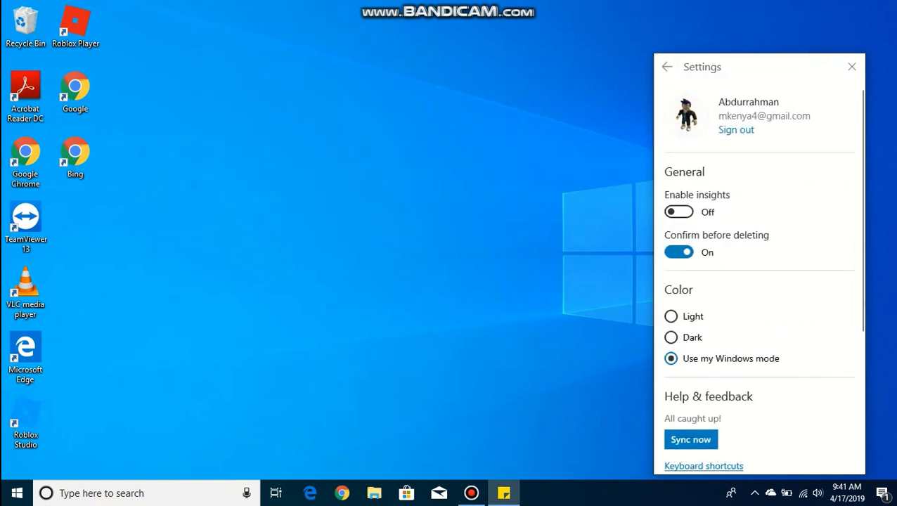
left_click_drag(717, 68, 714, 40)
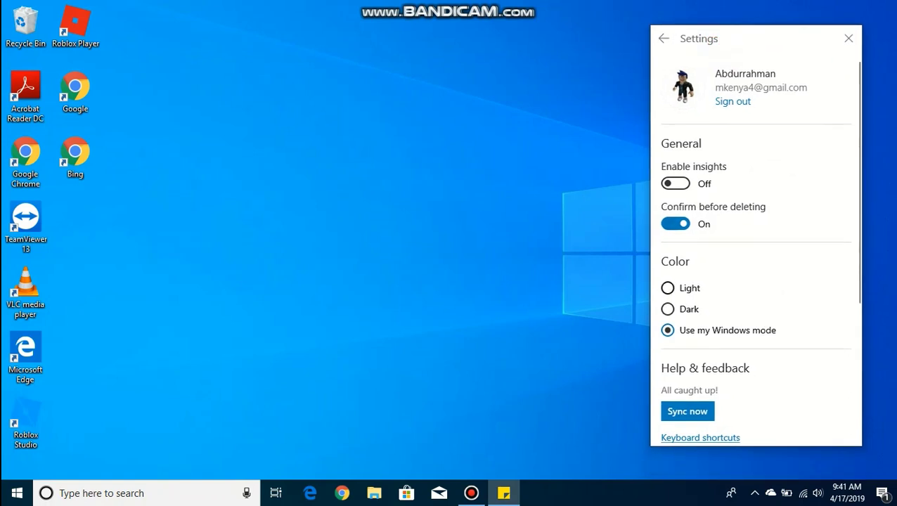
left_click(669, 287)
left_click(668, 330)
left_click(673, 184)
left_click(673, 184)
left_click_drag(857, 227, 857, 358)
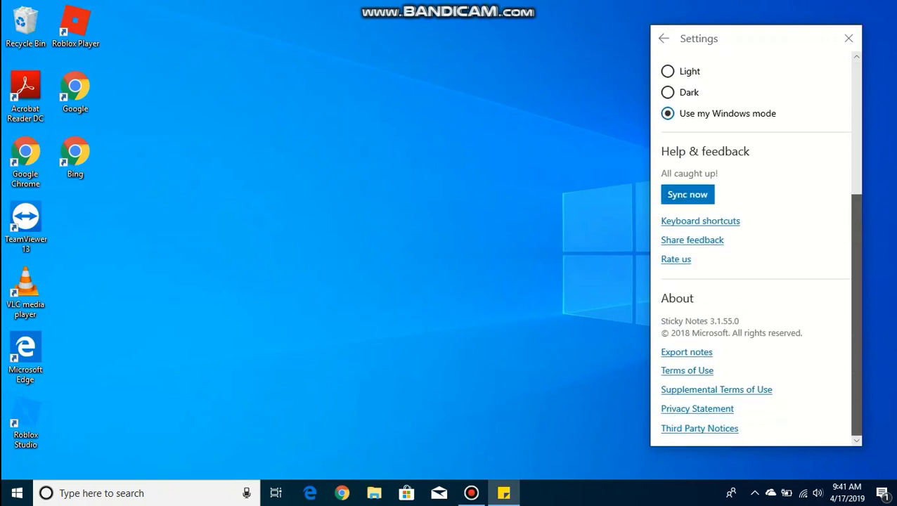
scroll(756, 246, "up", 5)
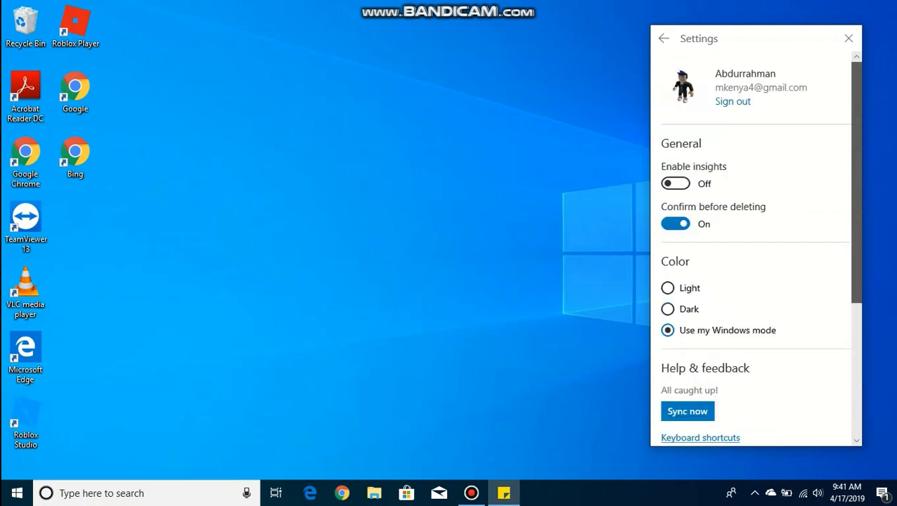
left_click(663, 38)
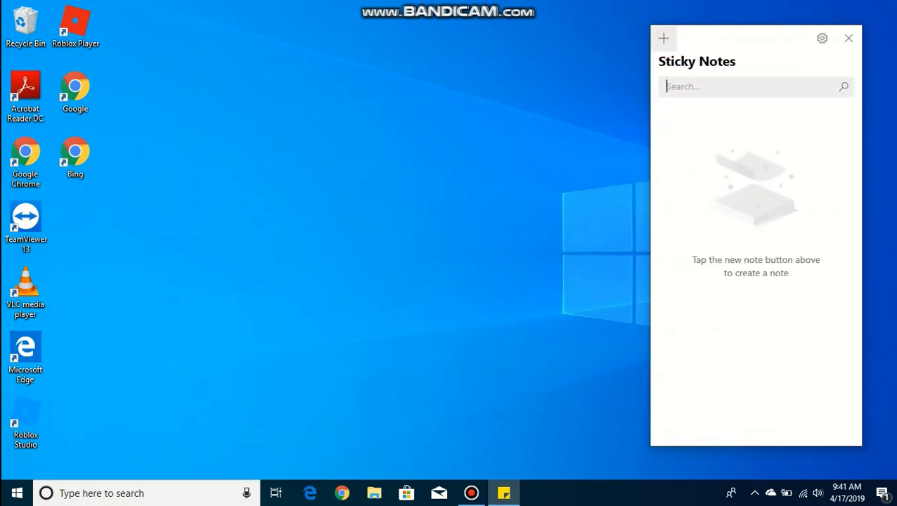
- Close the Sticky Notes list window
left_click(664, 39)
left_click(888, 35)
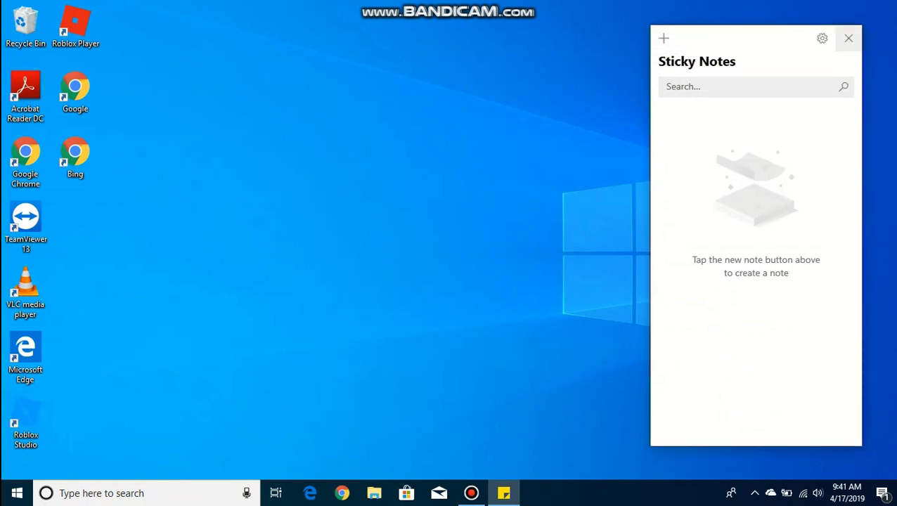
left_click(848, 36)
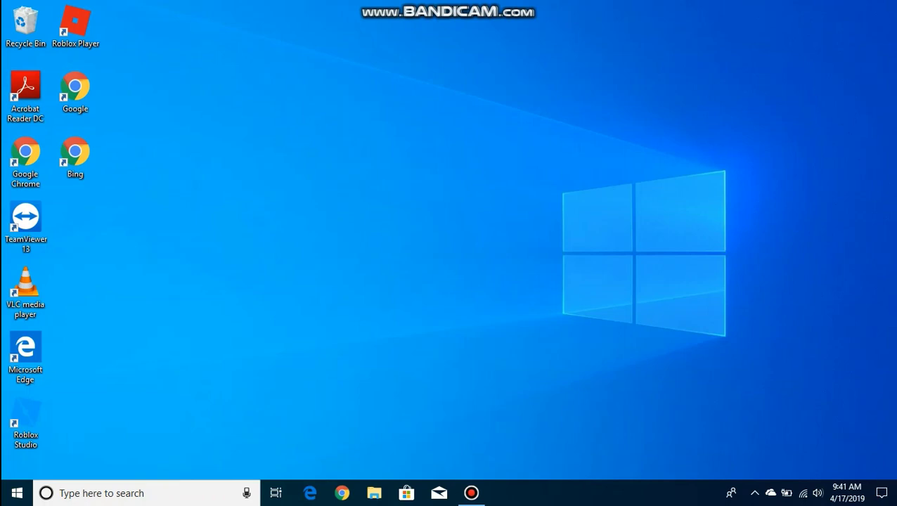
- Take a rectangular screen snip around the Windows logo on the wallpaper and open it in Snip & Sketch
left_click(882, 493)
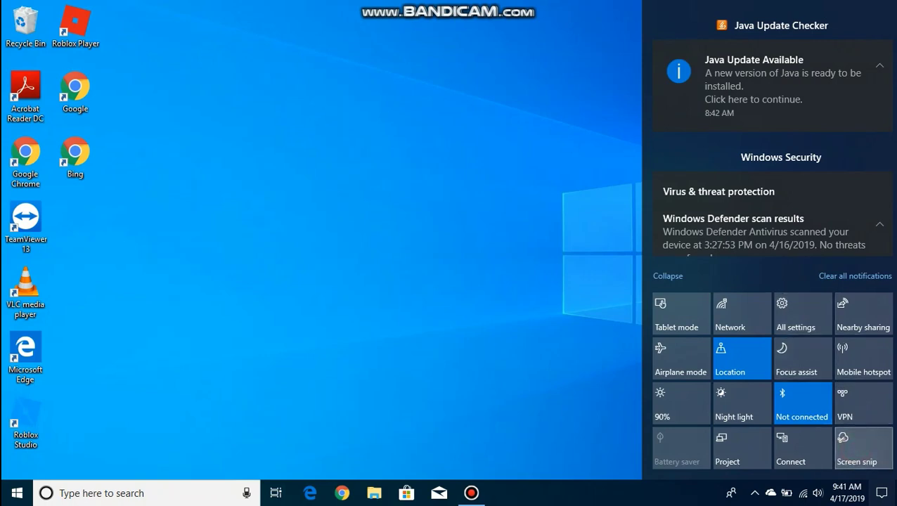
left_click(881, 493)
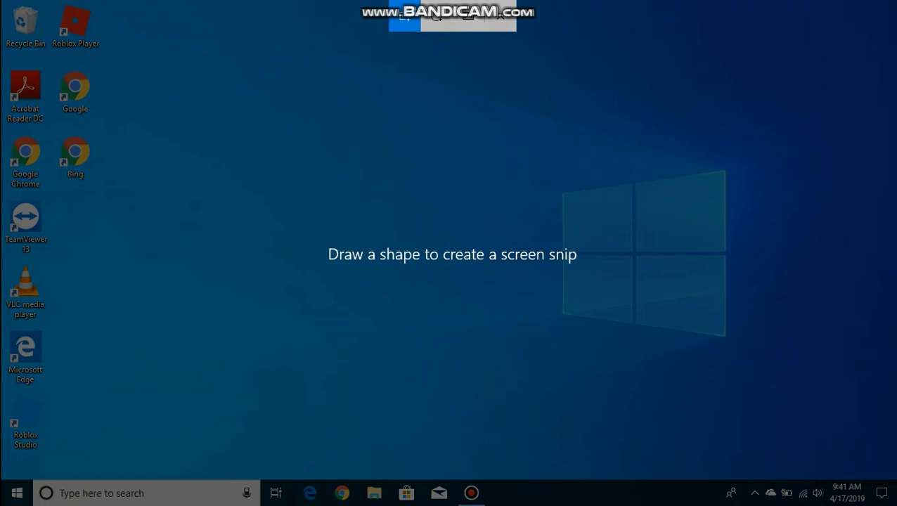
left_click_drag(558, 194, 734, 335)
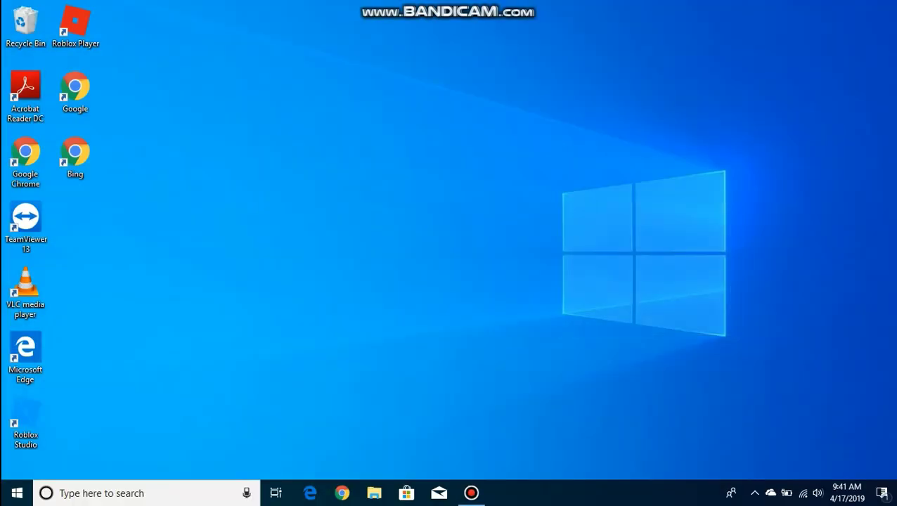
left_click(821, 393)
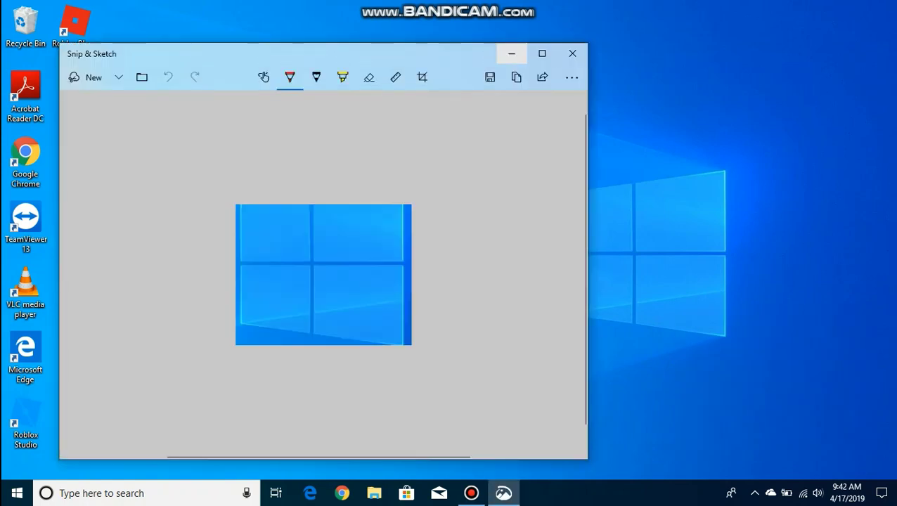
- Check the additional options of Snip & Sketch, and scribble over the snip with the red pen
left_click(571, 78)
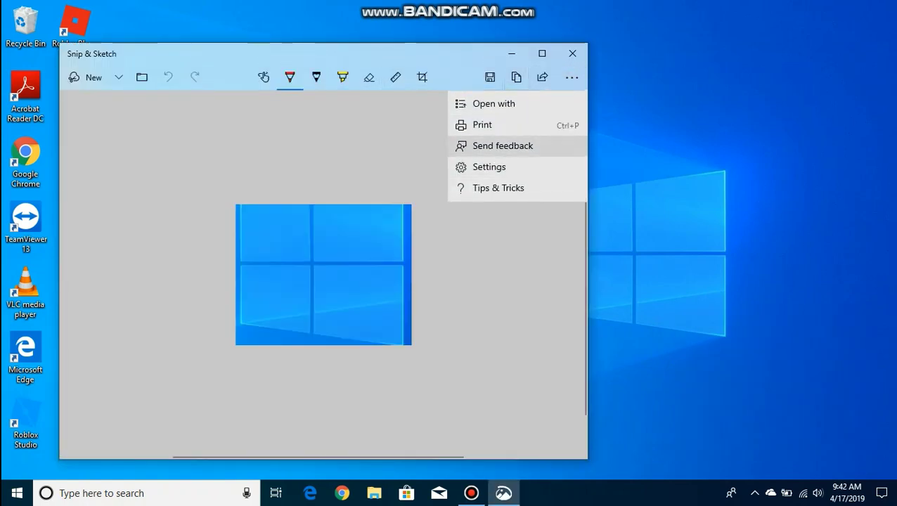
left_click(401, 136)
mouse_move(221, 114)
left_mouse_down()
mouse_move(400, 135)
mouse_move(114, 90)
mouse_move(410, 204)
mouse_move(165, 217)
mouse_move(300, 236)
mouse_move(317, 316)
mouse_move(245, 436)
mouse_move(430, 91)
left_mouse_up()
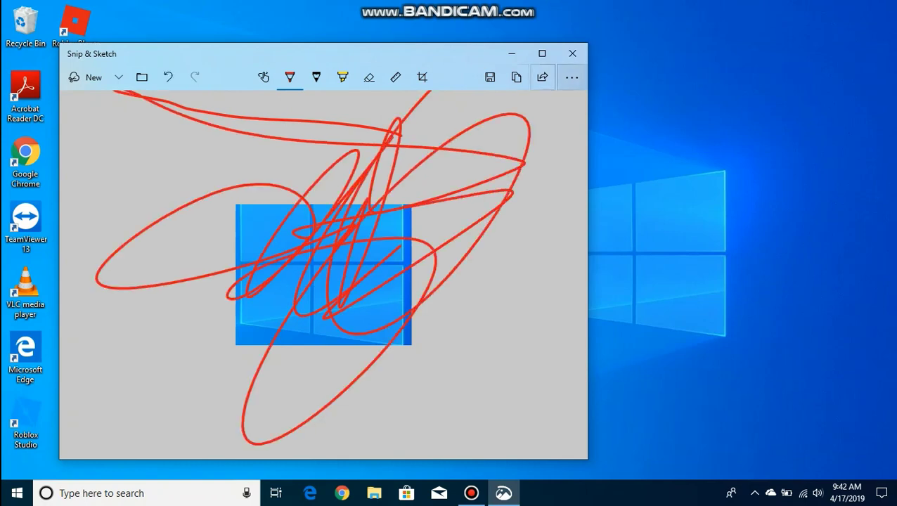
- Scribble over the snip with the black pencil, and close the Snip & Sketch window
left_click(317, 76)
mouse_move(283, 197)
left_mouse_down()
mouse_move(422, 176)
mouse_move(352, 98)
mouse_move(309, 91)
left_mouse_up()
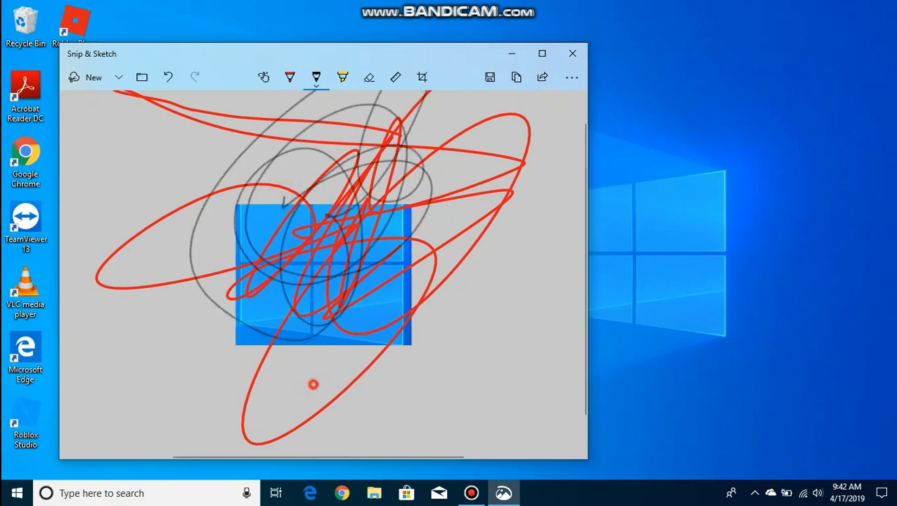
mouse_move(314, 394)
left_mouse_down()
mouse_move(492, 130)
mouse_move(425, 201)
left_mouse_up()
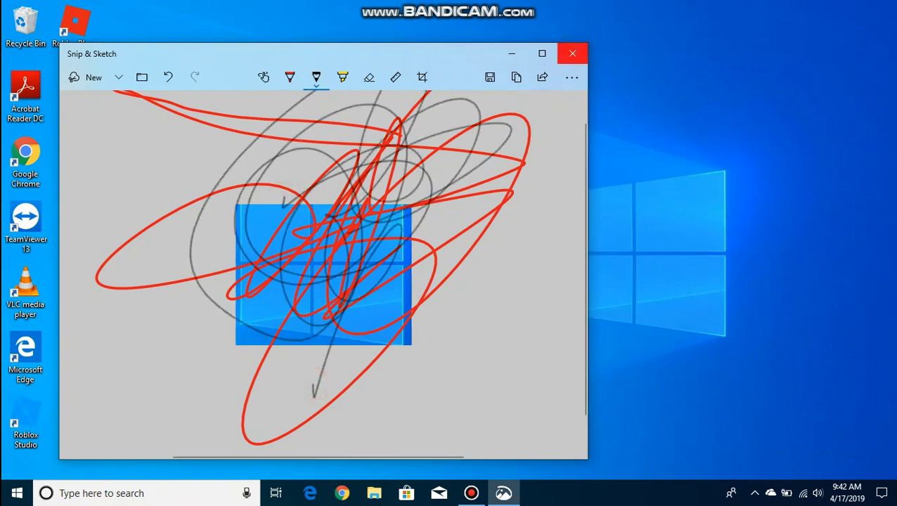
left_click(572, 54)
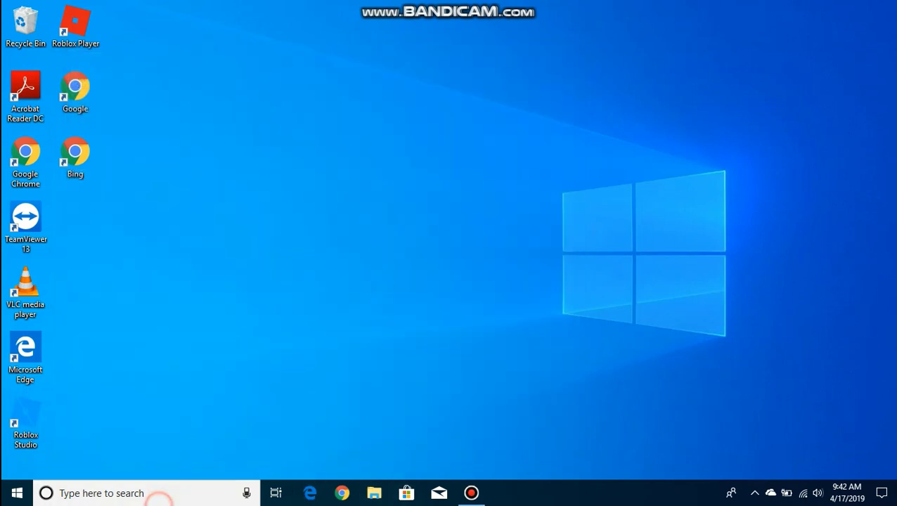
left_click(158, 495)
type("s")
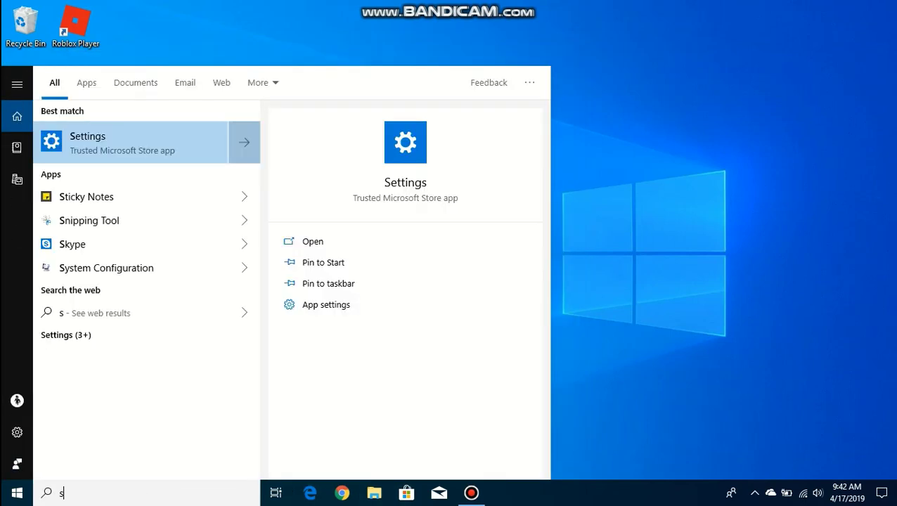
key("BackSpace")
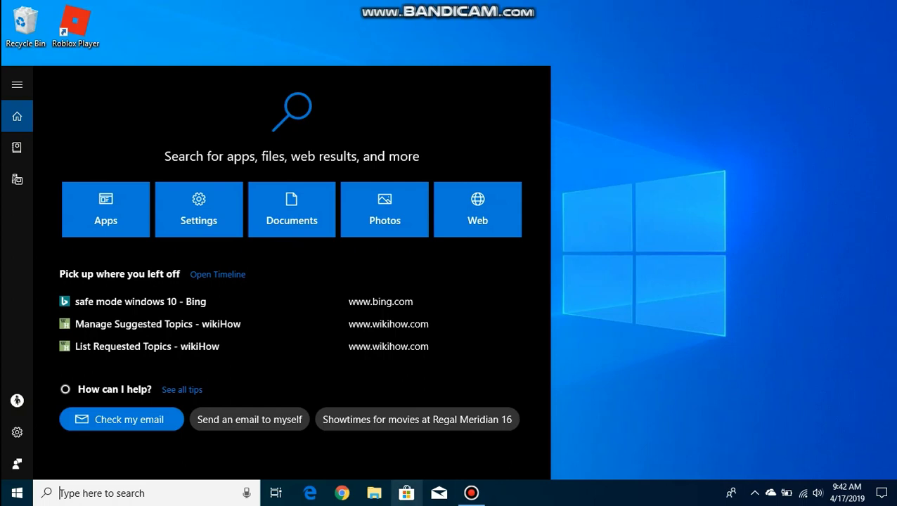
left_click(730, 316)
- Take a large rectangular screen snip of the desktop wallpaper, including the Windows logo, and open it in Snip & Sketch
left_click(880, 493)
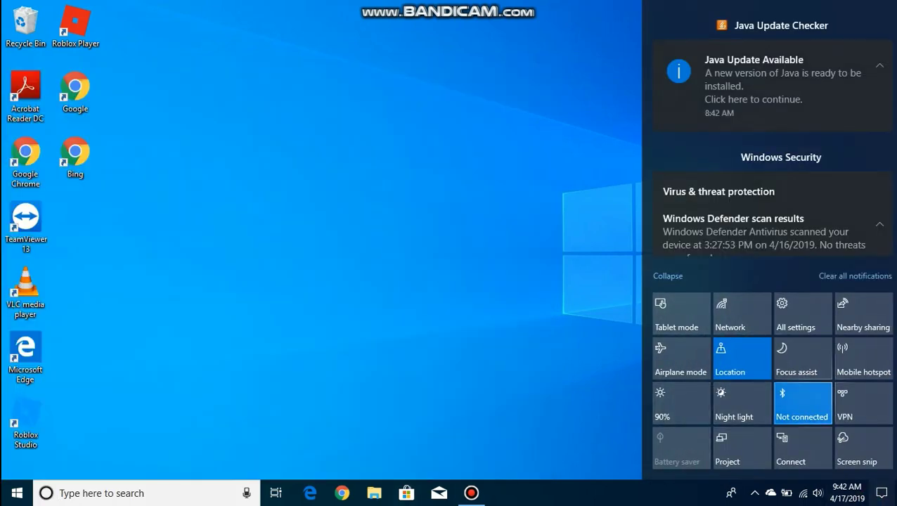
left_click(881, 493)
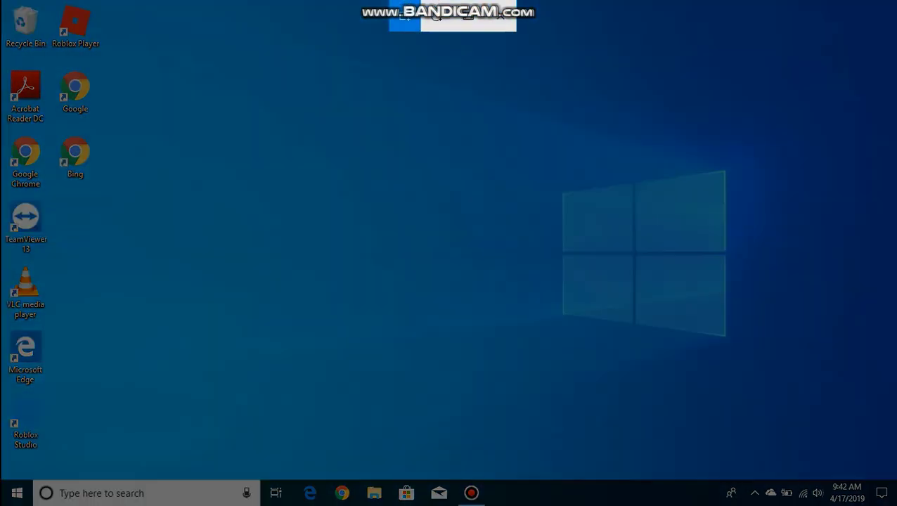
left_click_drag(287, 43, 884, 431)
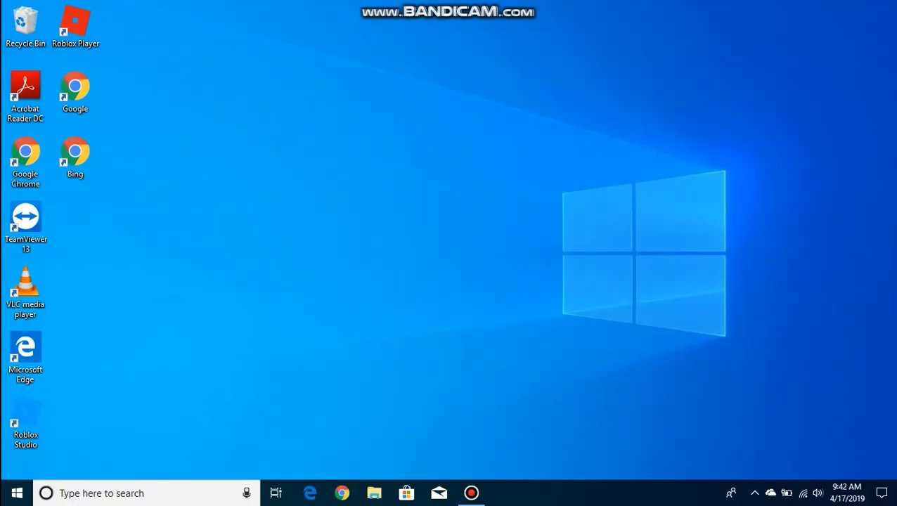
left_click(744, 439)
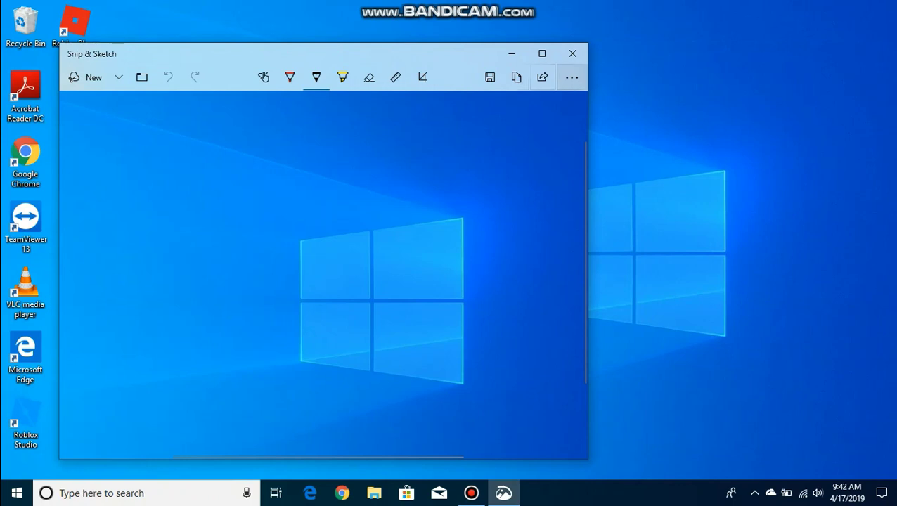
- Check the additional options of Snip & Sketch, and share the new snip through the Mail app
left_click(564, 82)
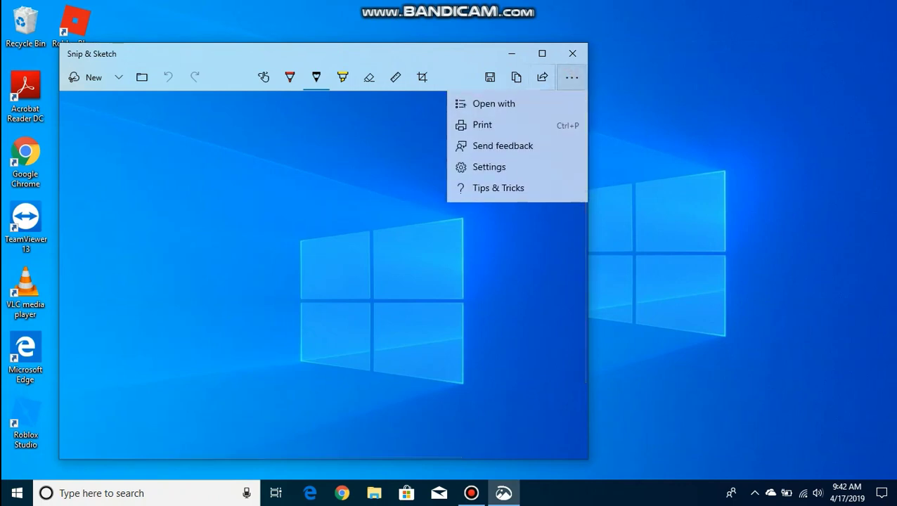
left_click(571, 77)
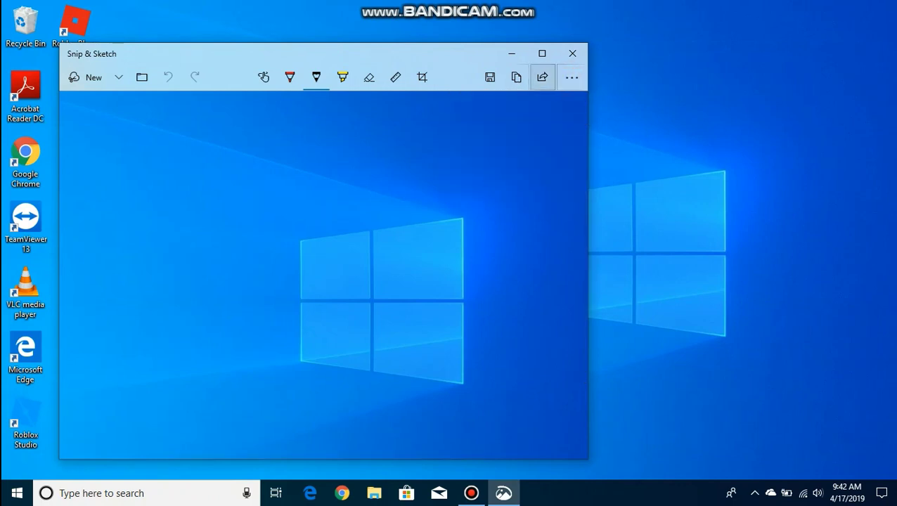
left_click(542, 77)
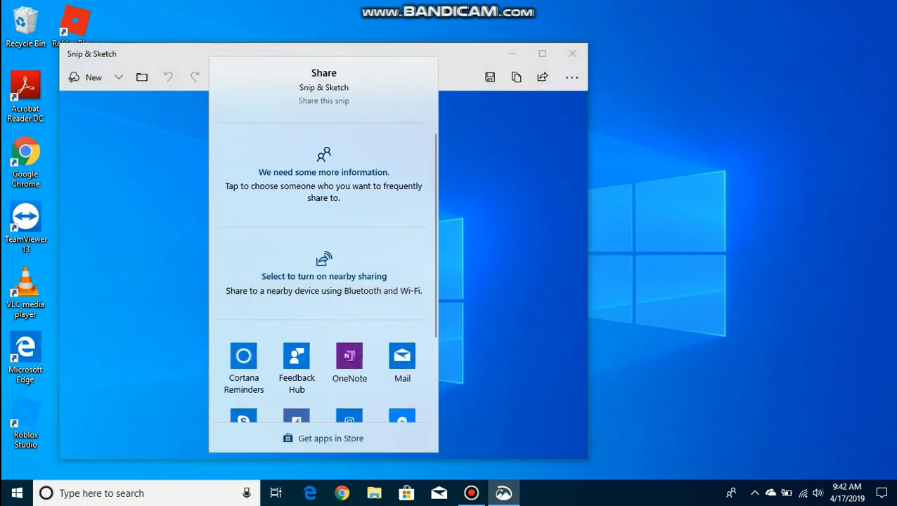
left_click(430, 227)
left_click_drag(430, 227, 429, 302)
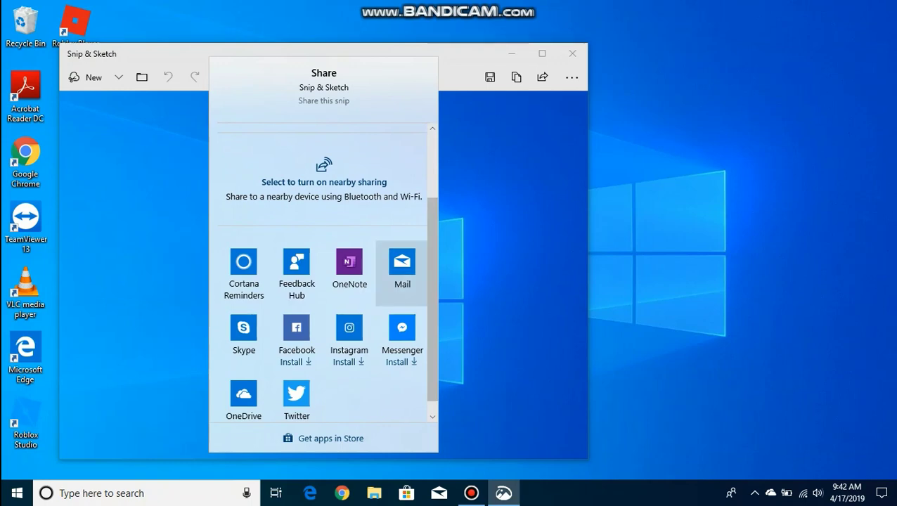
left_click(402, 266)
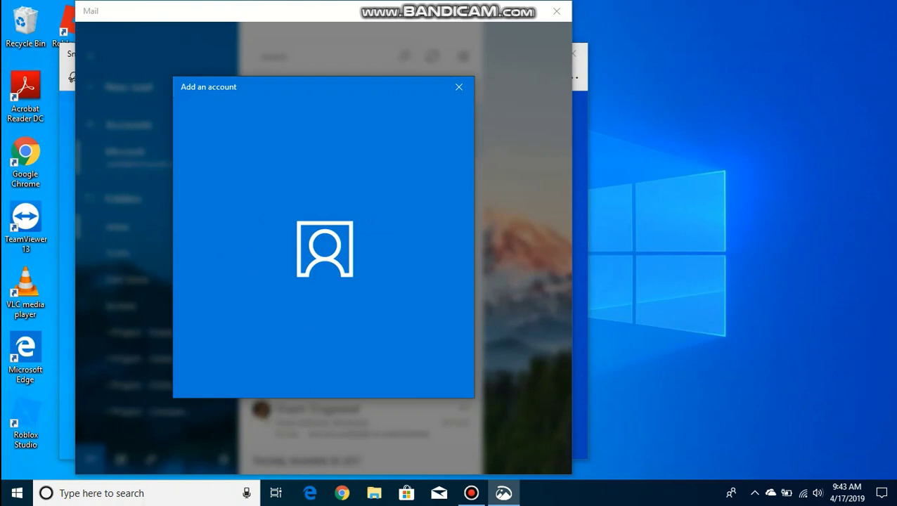
- Begin adding an account from the Mail welcome screen, choosing Google as the account type
key("Escape")
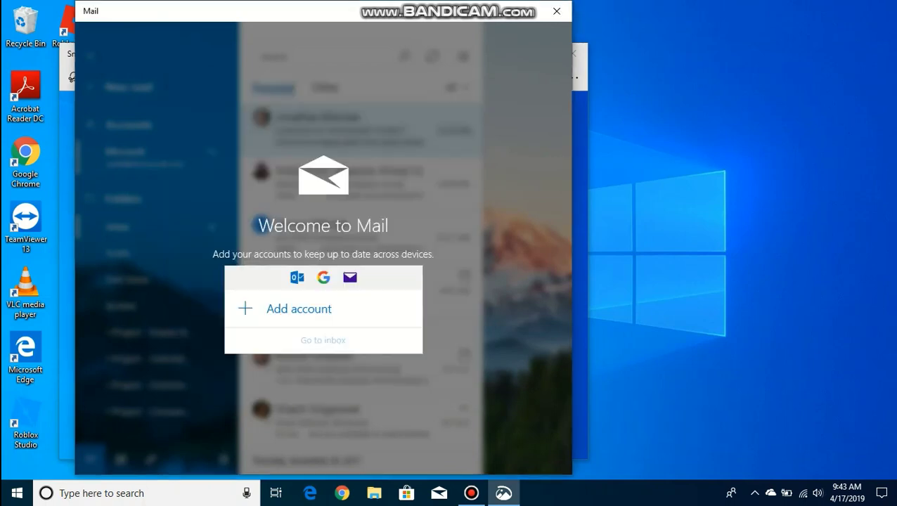
key("Return")
left_click(323, 277)
left_click(323, 277)
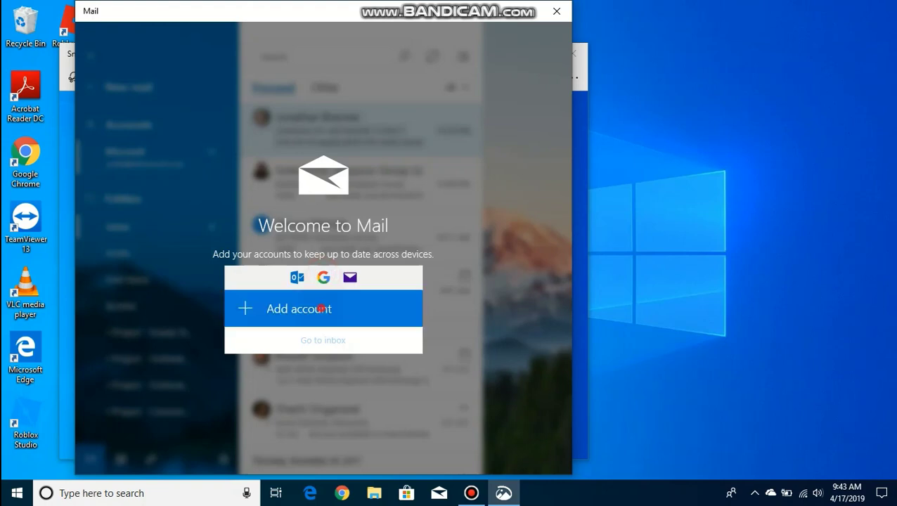
left_click(314, 310)
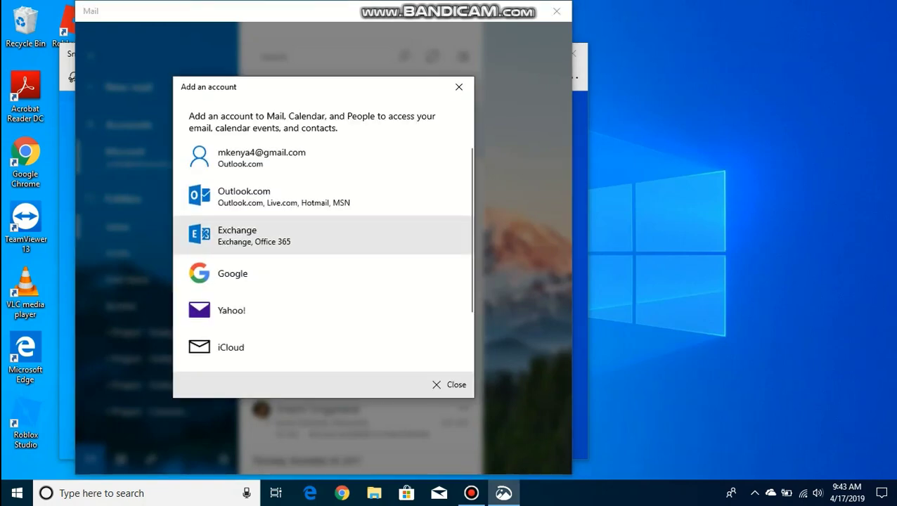
left_click(270, 273)
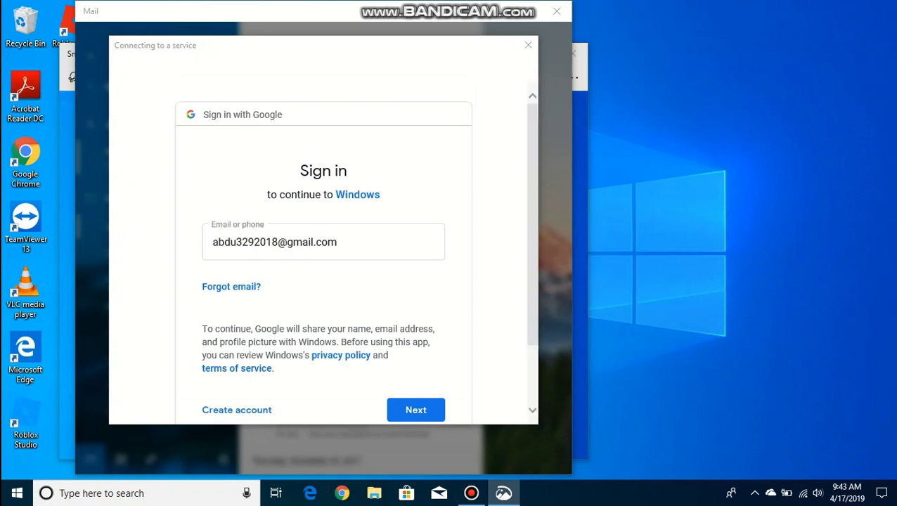
- Sign in to Google with the prefilled e-mail and the account password, and allow Windows to access the account
left_click(212, 241)
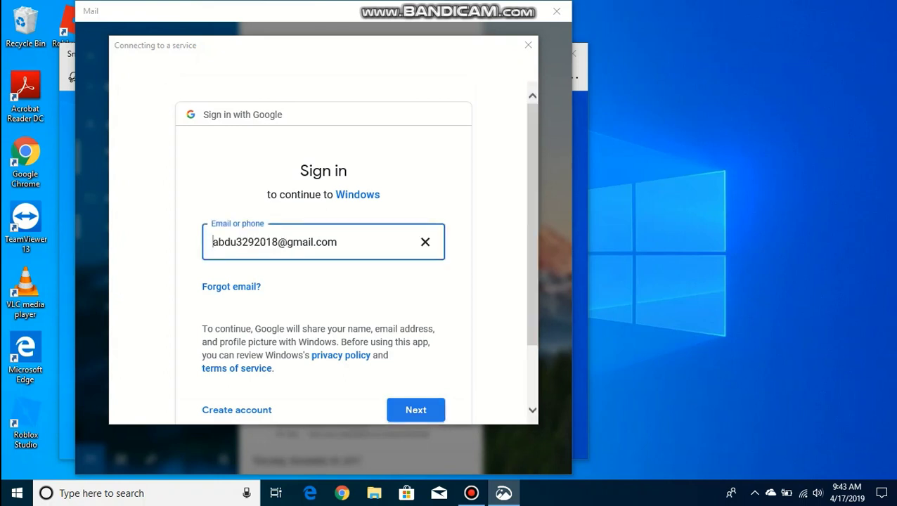
left_click(416, 408)
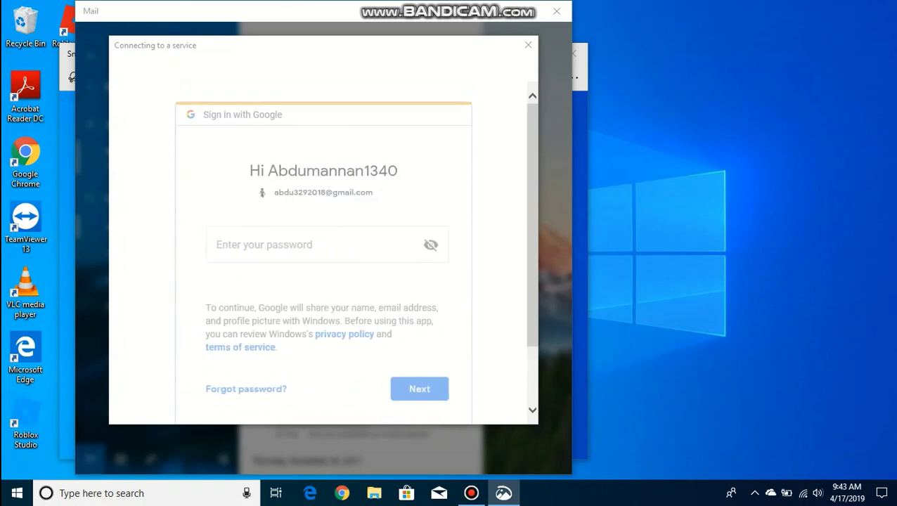
key("ctrl+v")
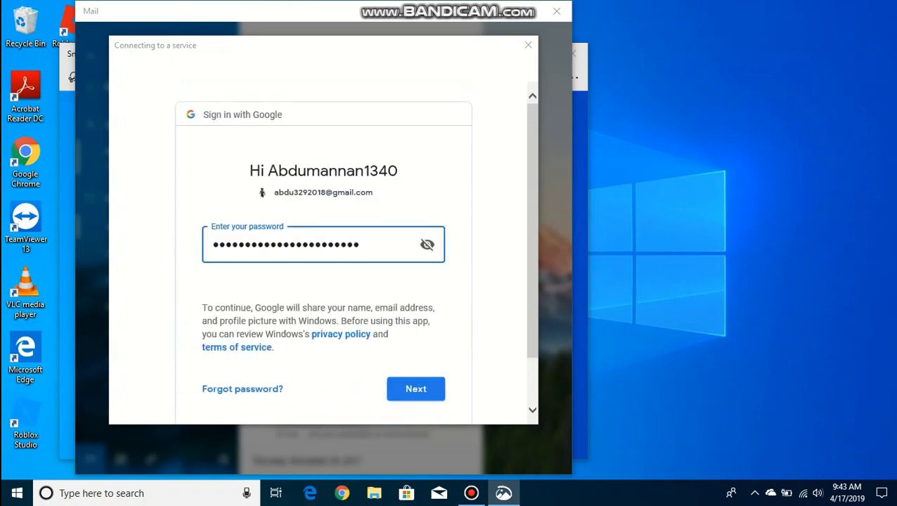
left_click(415, 388)
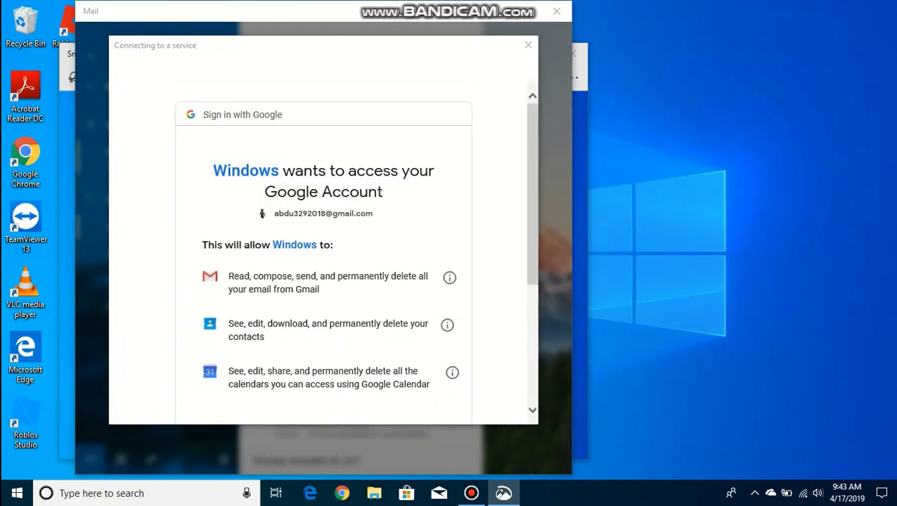
scroll(531, 132, "down", 3)
left_click(417, 398)
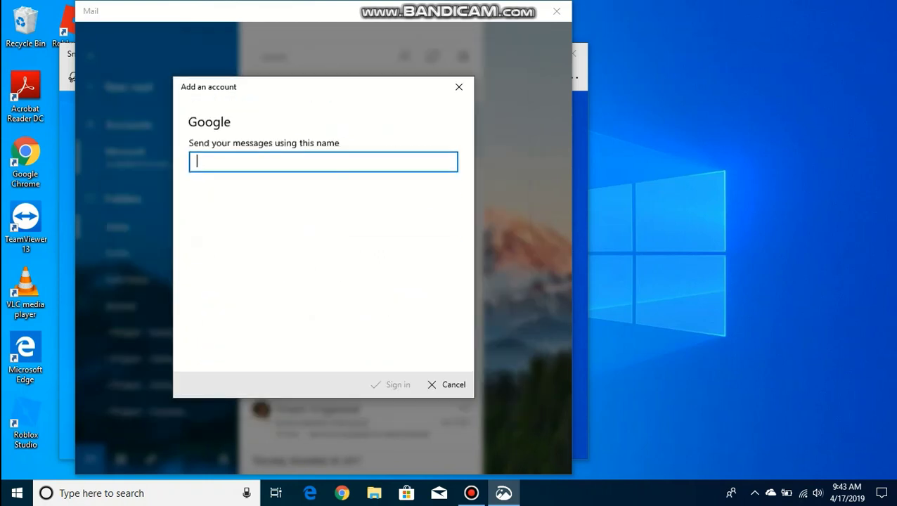
- Enter the sender's name for outgoing messages, and complete the Google account sign-in
type("A")
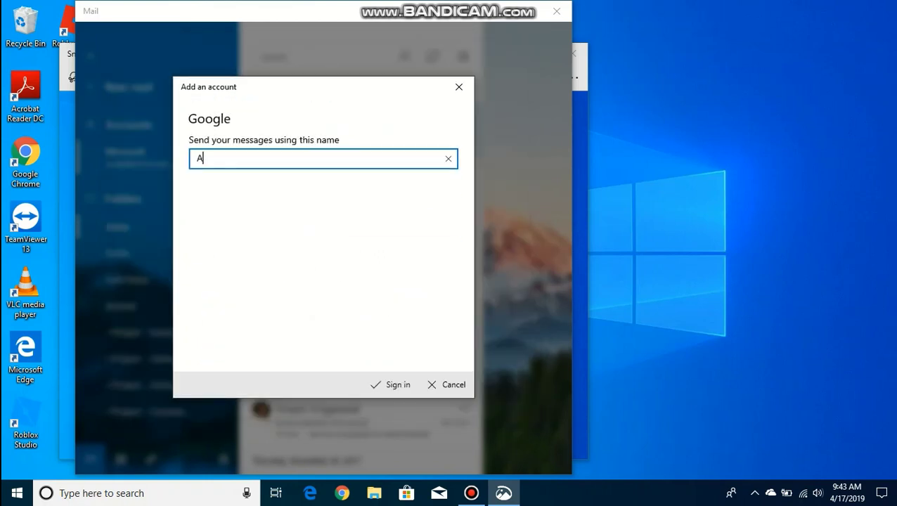
type("bdumannan1340 Adven")
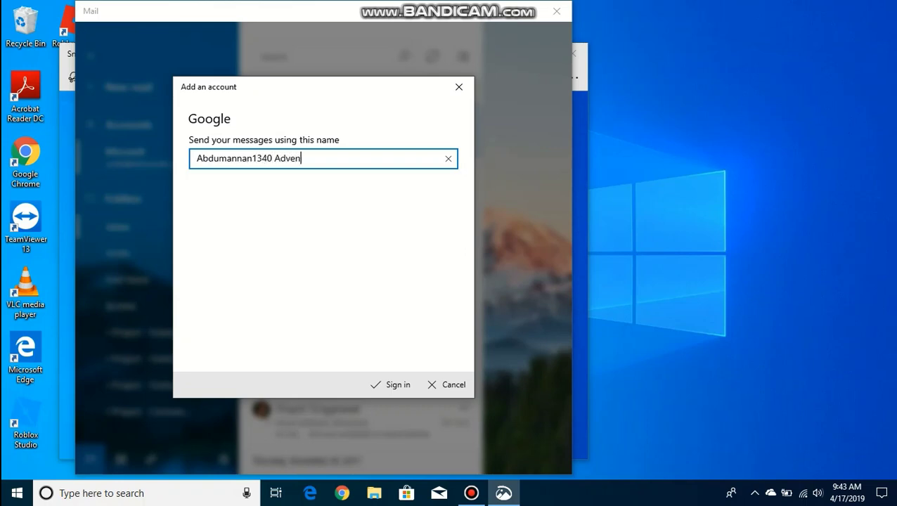
type("tures")
left_click(398, 384)
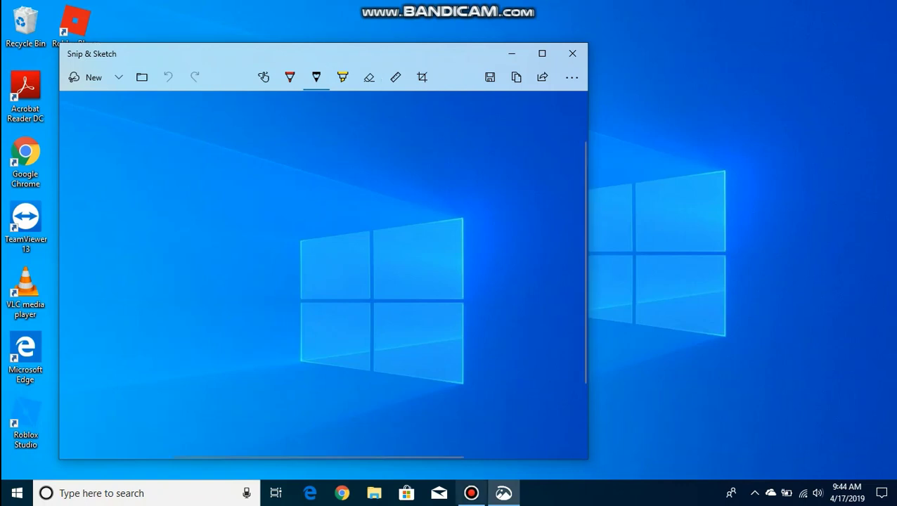
left_click(341, 492)
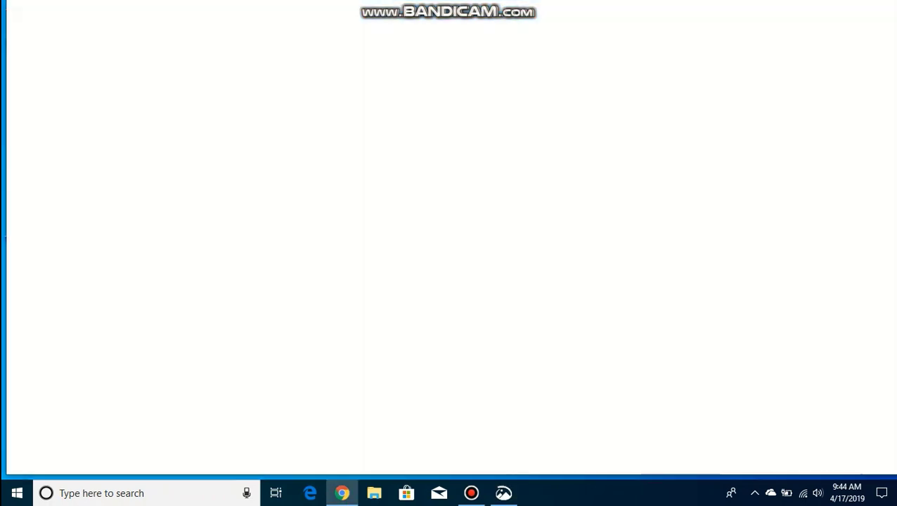
type("ww")
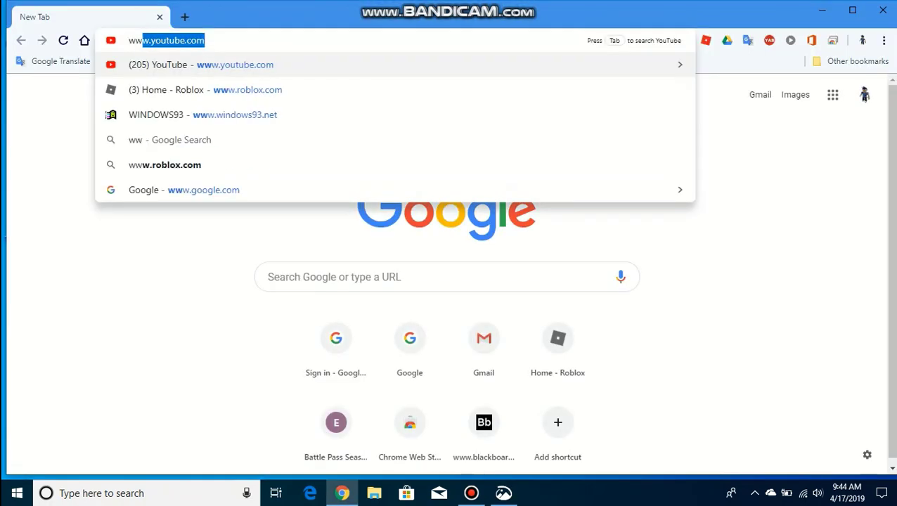
type("w.gmail.com")
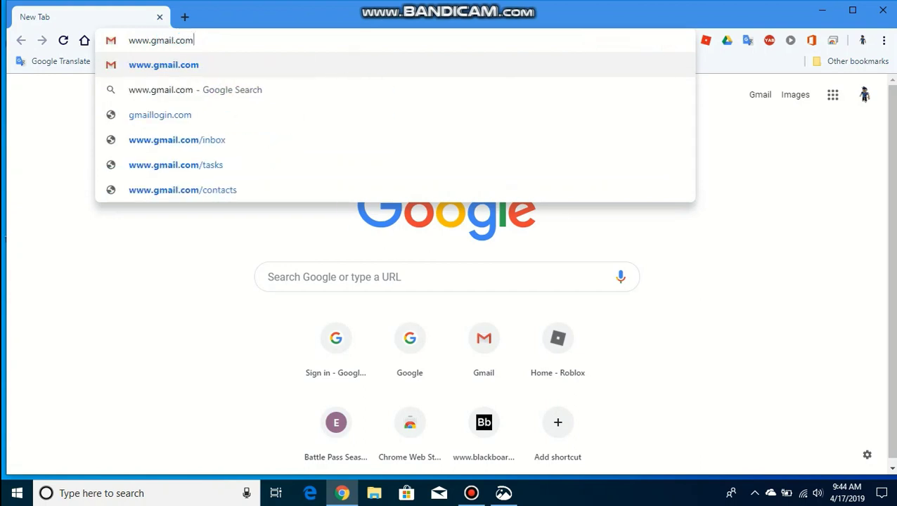
key("Return")
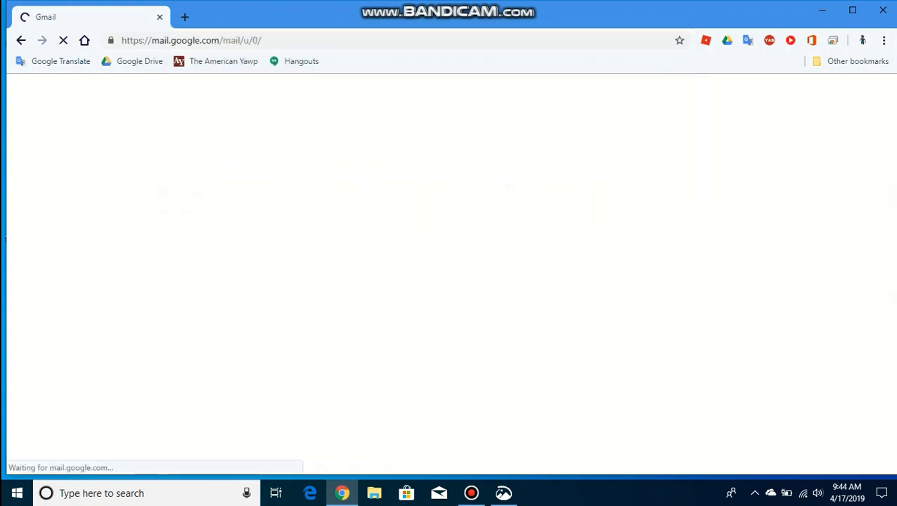
left_click(471, 493)
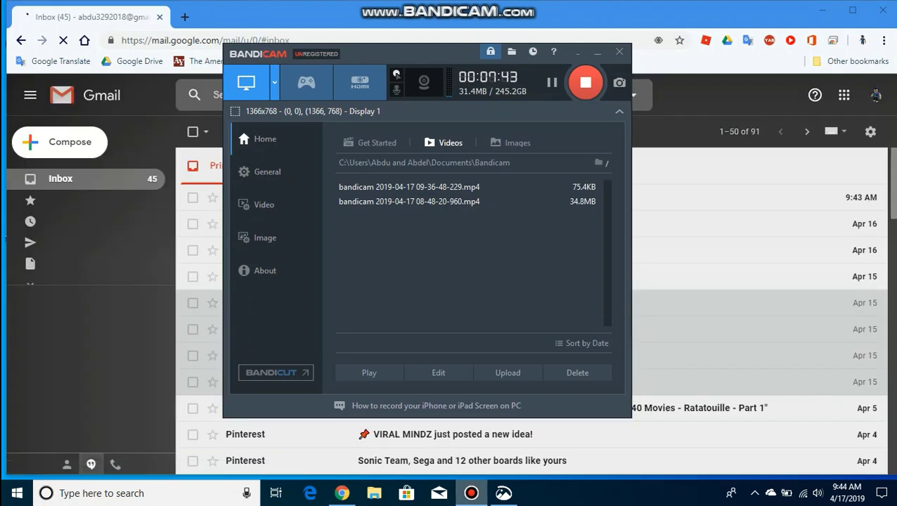
left_click(597, 52)
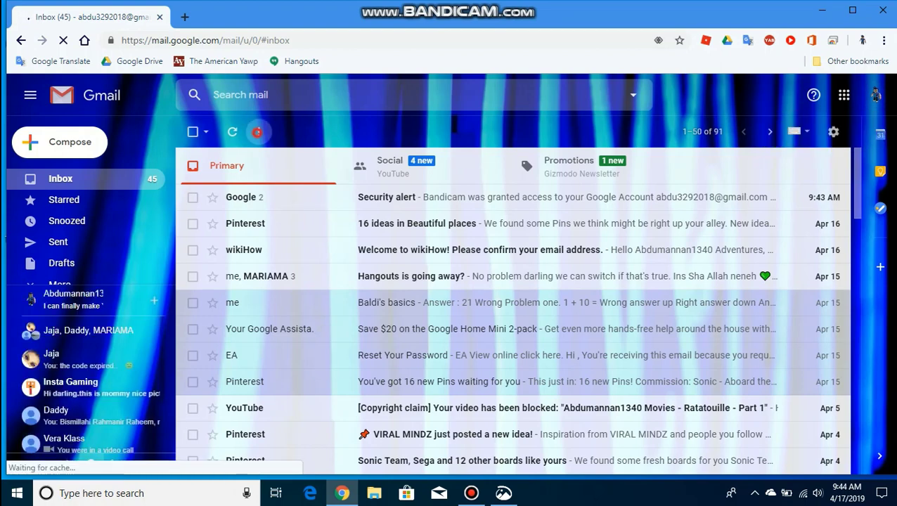
left_click(258, 131)
key("Escape")
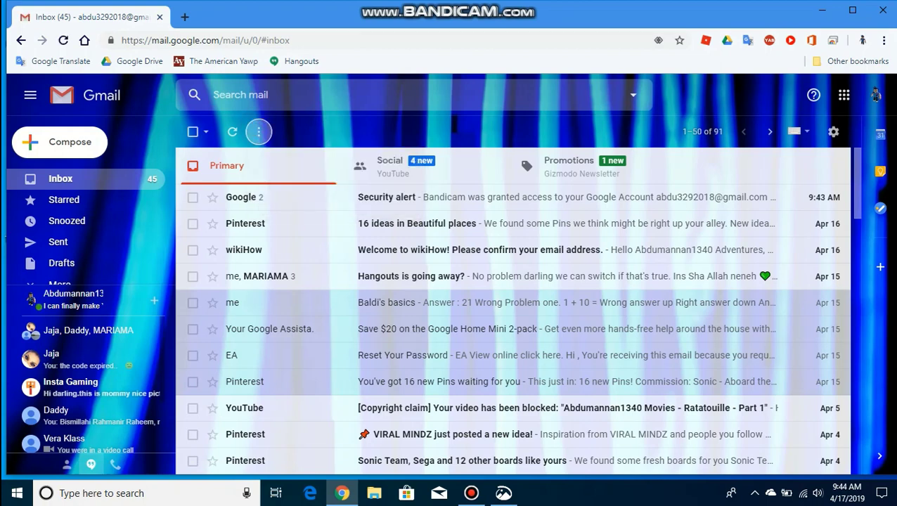
- View the site information for mail.google.com, and open its site settings
left_click(111, 40)
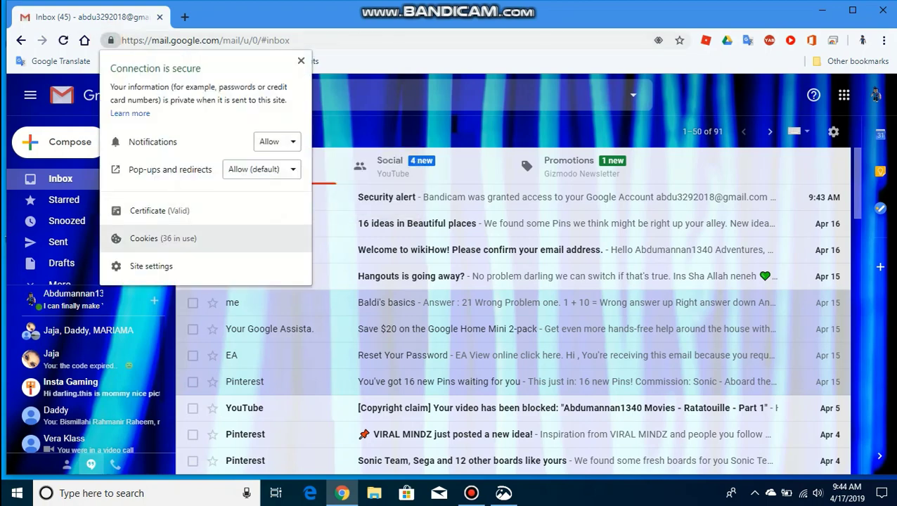
left_click(137, 259)
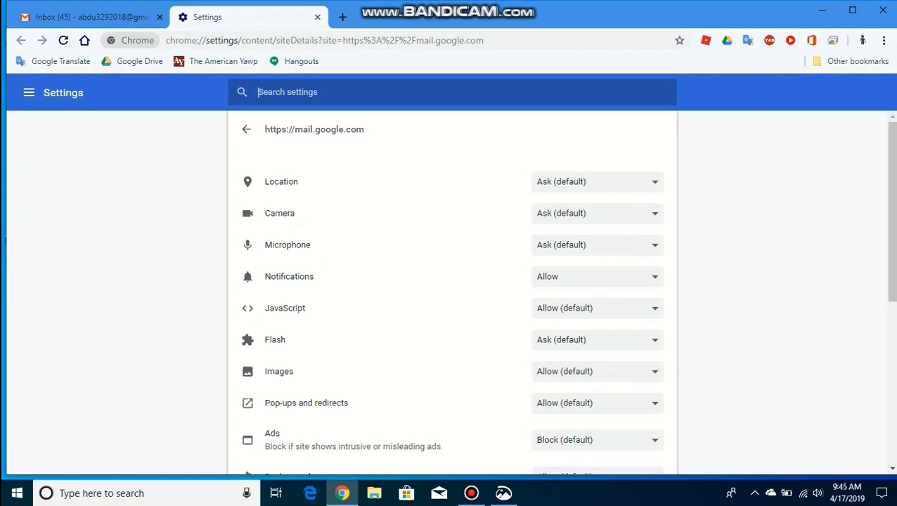
- Block notifications for mail.google.com and reload the Gmail inbox to apply the updated site settings
left_click(541, 279)
left_click(548, 314)
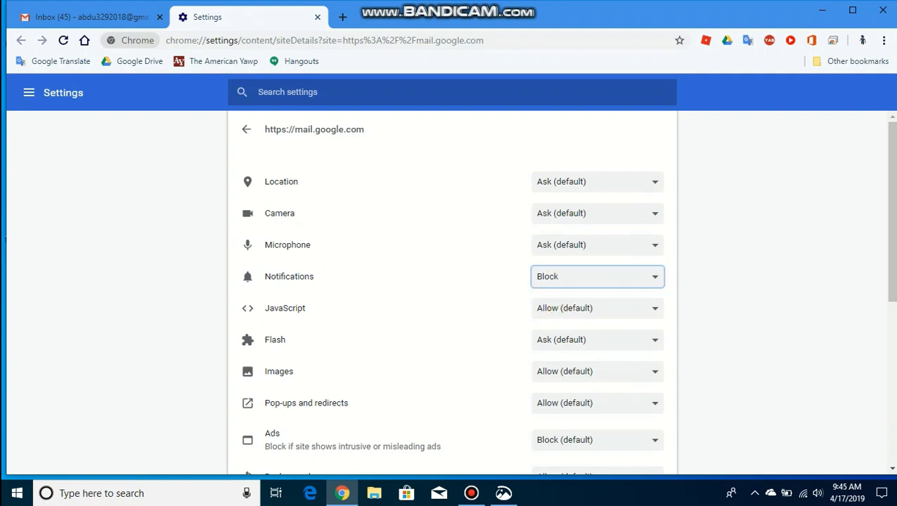
left_click(317, 17)
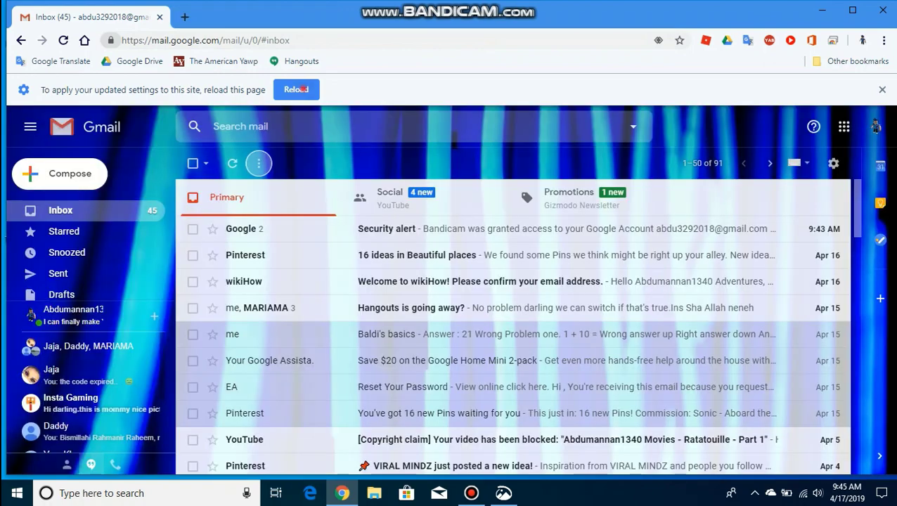
left_click(296, 89)
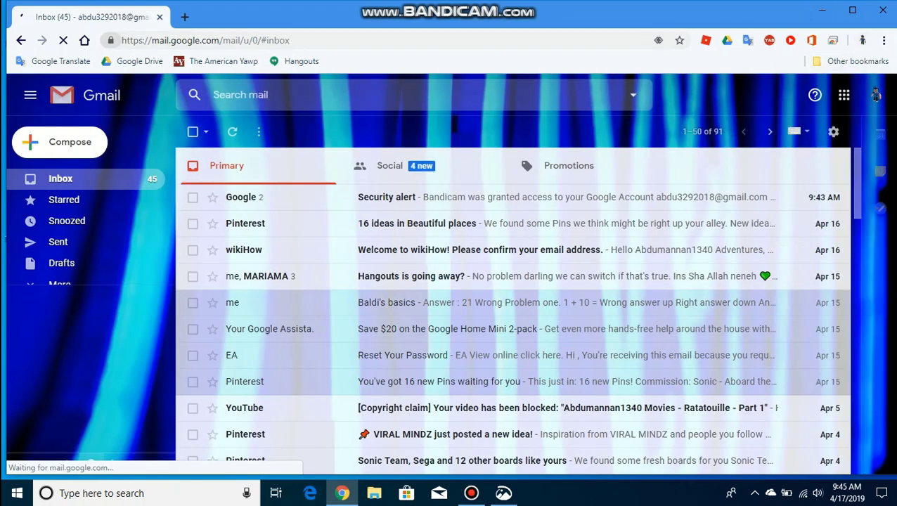
- Close Google Chrome and open the sharing options for the current snip in Snip & Sketch
left_click(883, 10)
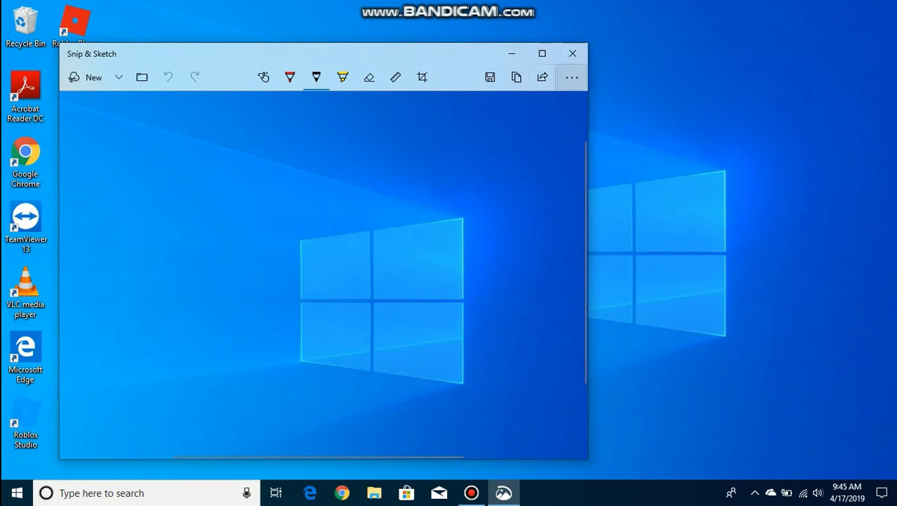
left_click(571, 77)
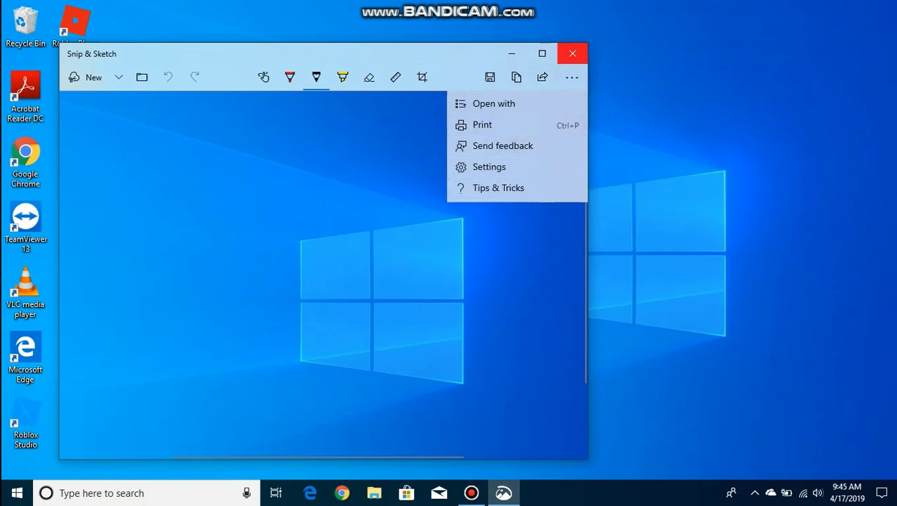
left_click(572, 76)
left_click(542, 77)
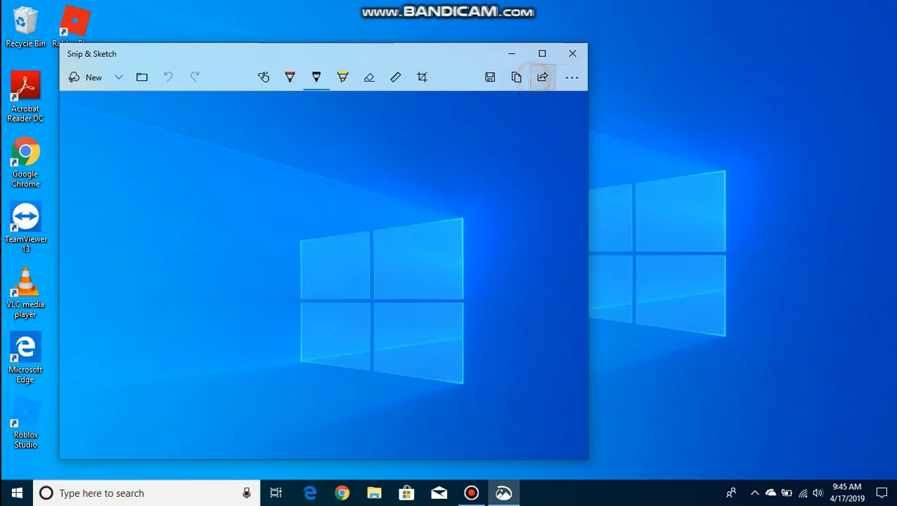
mouse_move(471, 493)
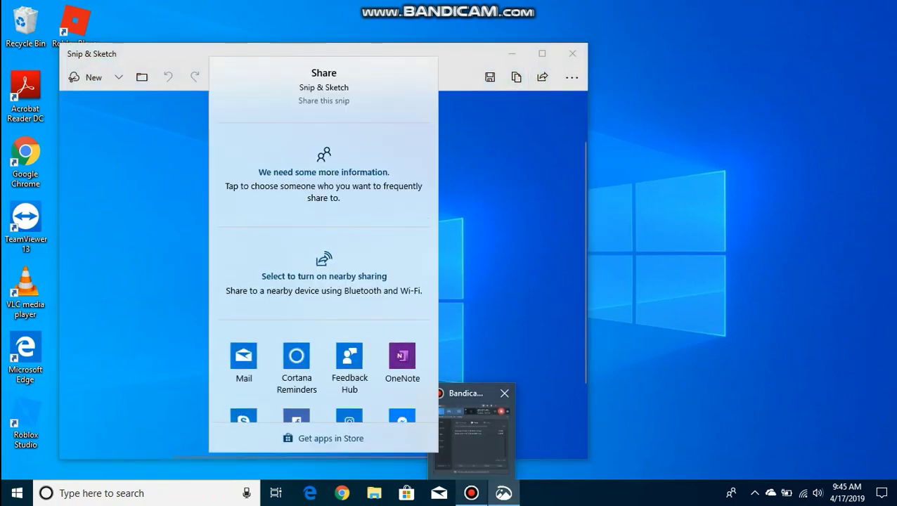
left_click(471, 432)
left_click(503, 493)
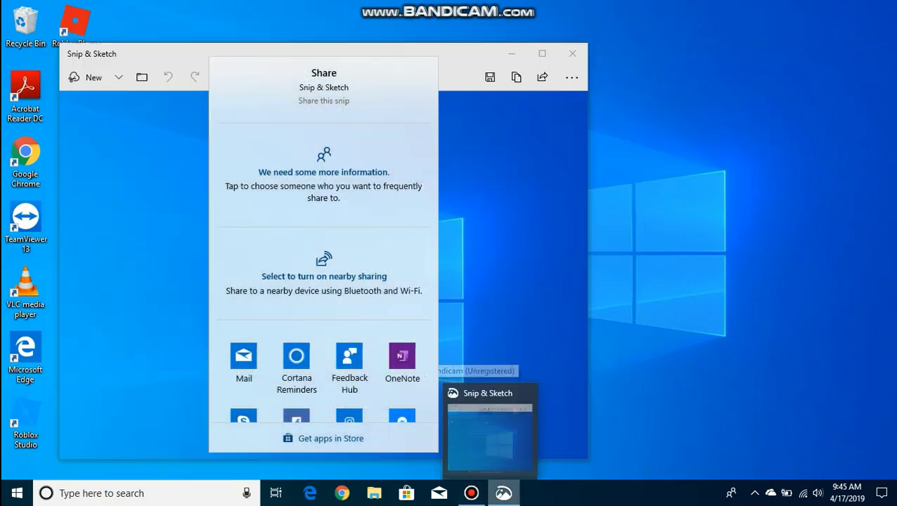
mouse_move(471, 492)
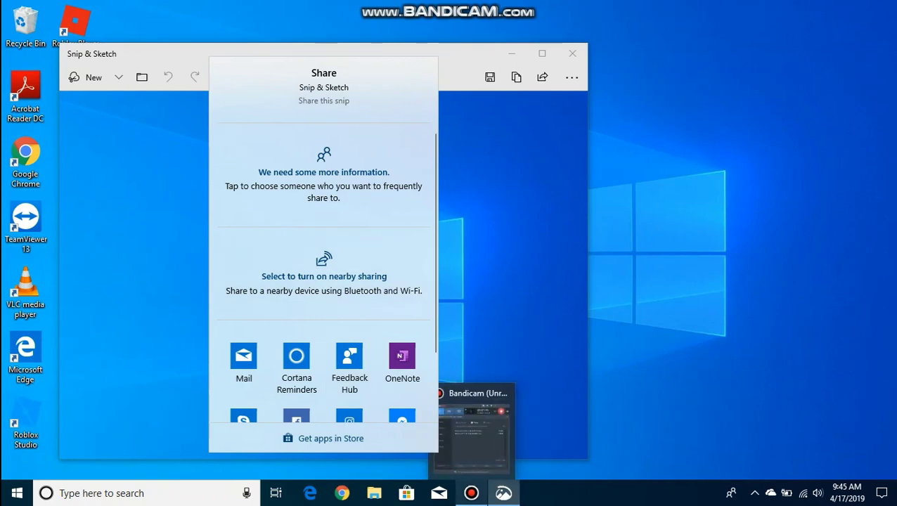